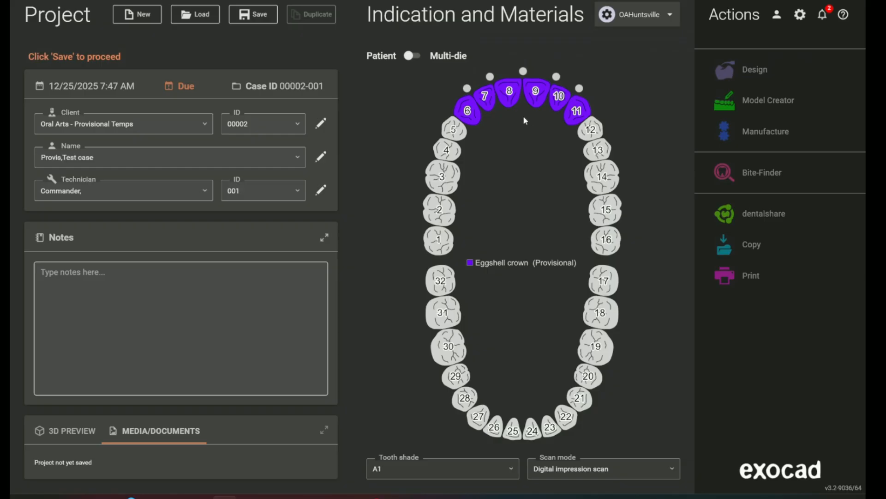
Connect the provisional crowns on teeth 6 to 11 and assign tooth 25 as a healthy antagonist
click(468, 88)
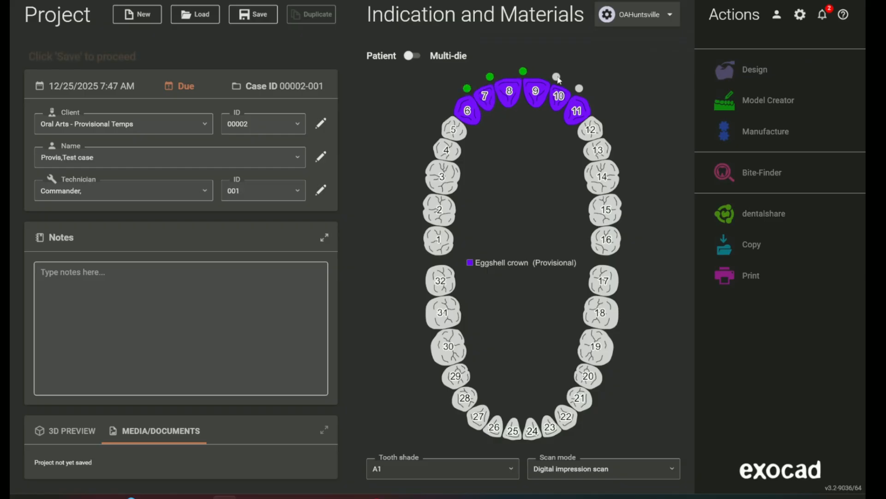
click(580, 89)
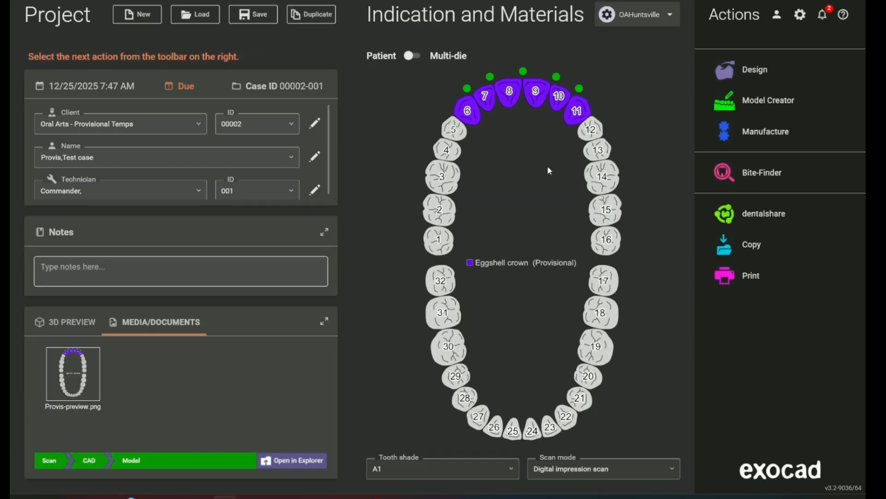
click(516, 436)
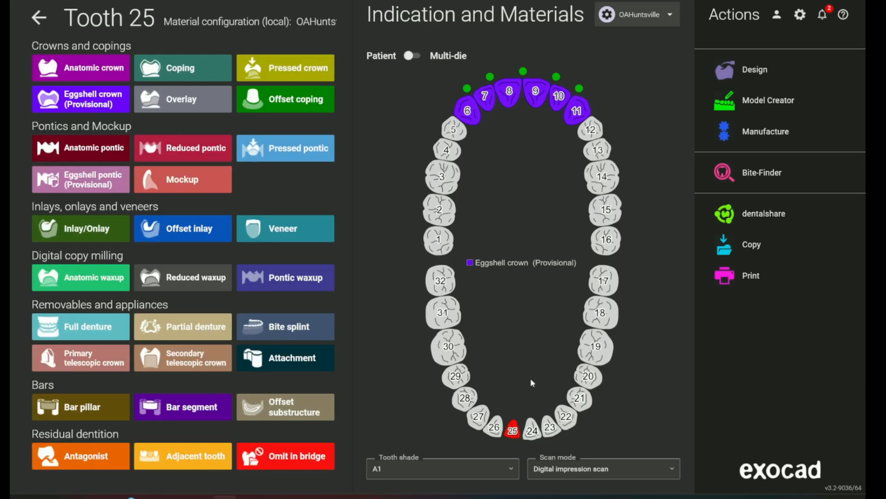
click(92, 458)
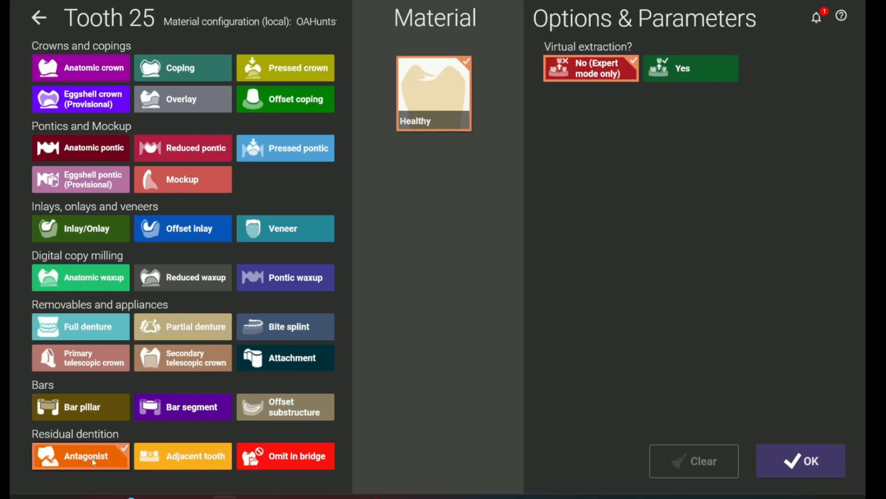
click(807, 462)
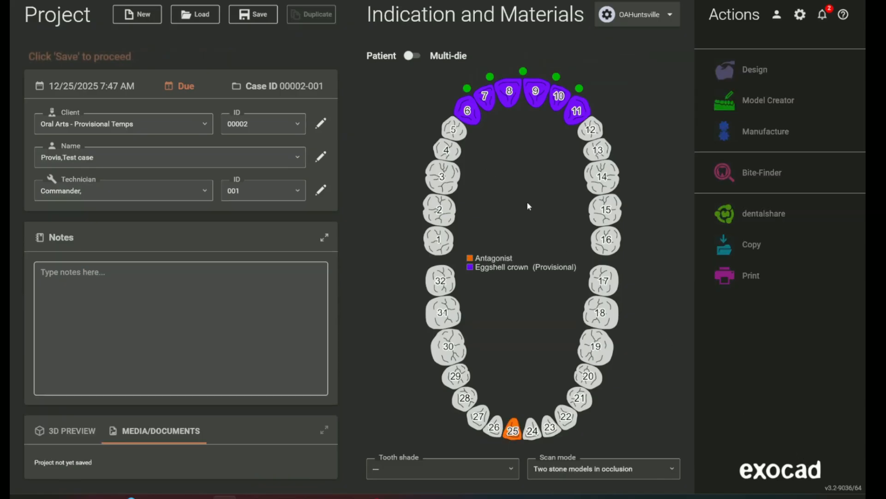
Set the tooth shade to A1, save the project, and show its media documents
click(411, 464)
scroll(403, 348, down, 2)
scroll(396, 318, up, 2)
click(397, 318)
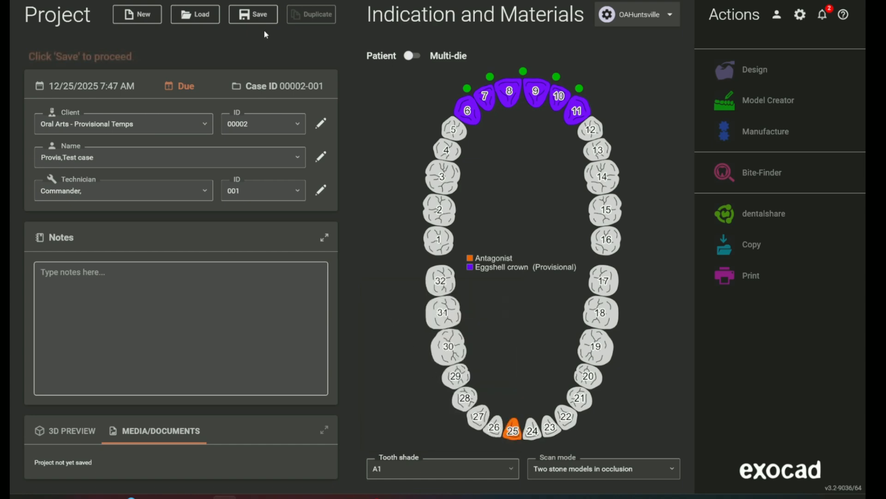
click(257, 17)
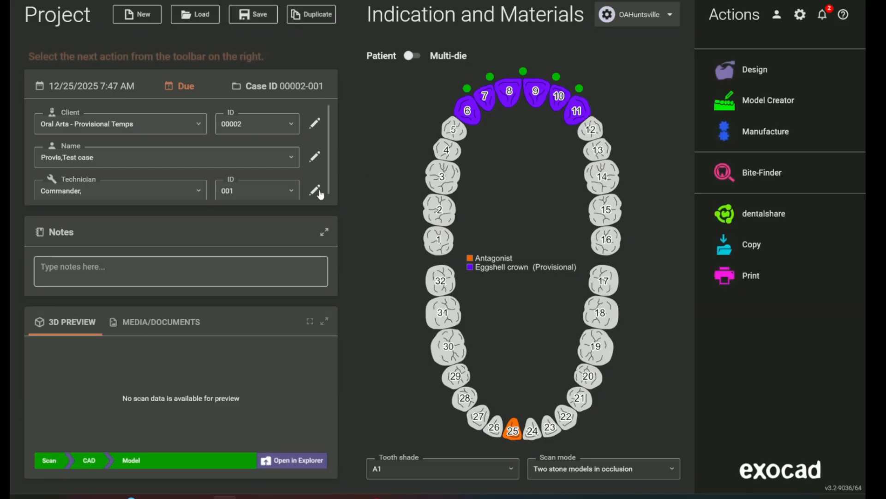
click(132, 322)
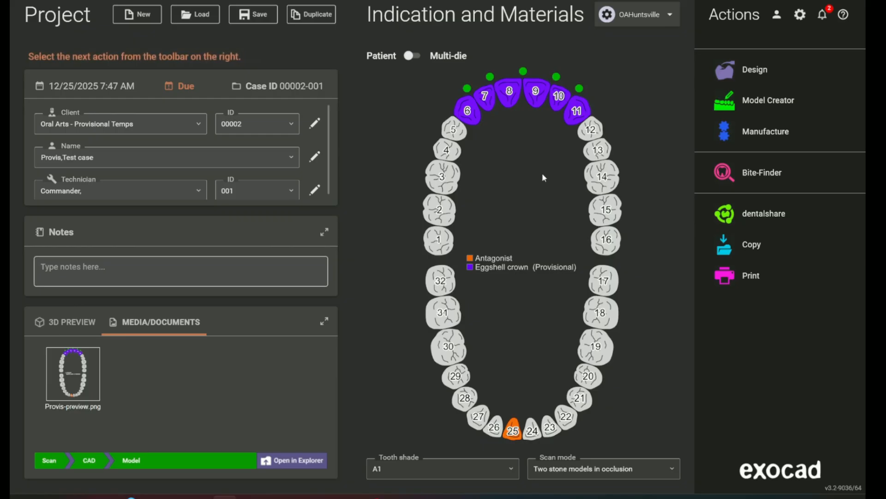
Start the crown design and load UPPER 1.stl as the jaw scan and LOWER 1.stl as the antagonist
click(735, 71)
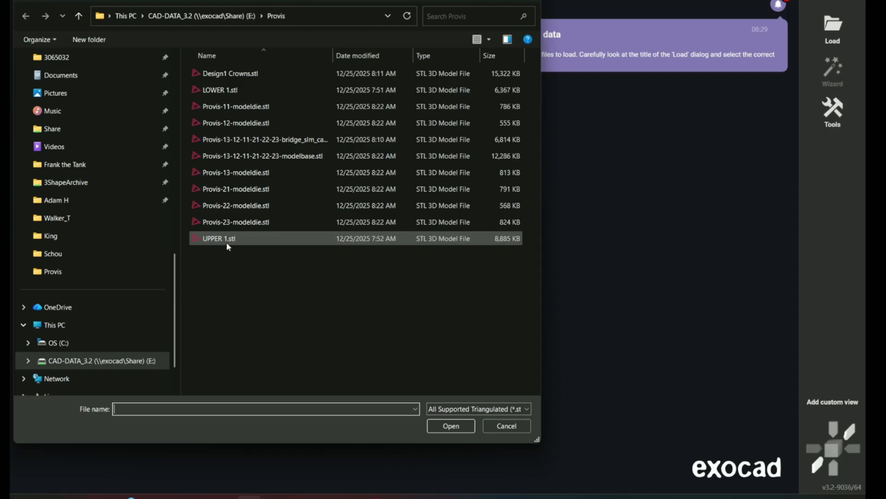
double_click(228, 239)
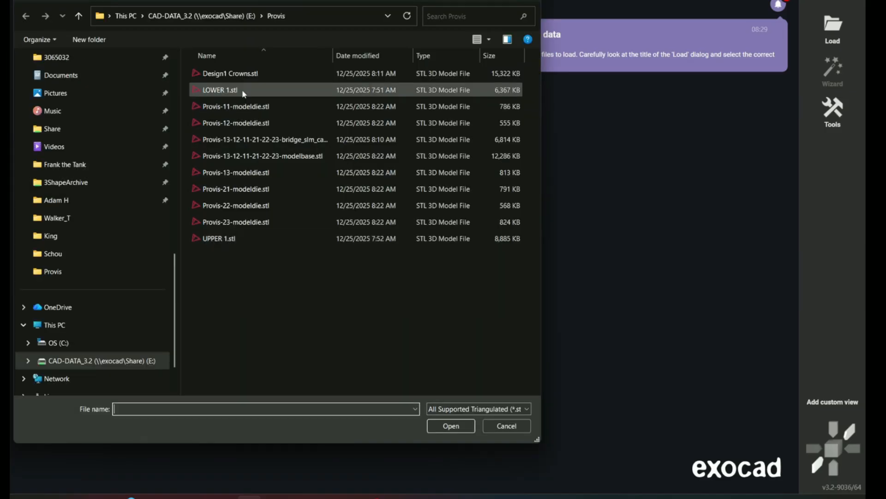
double_click(242, 91)
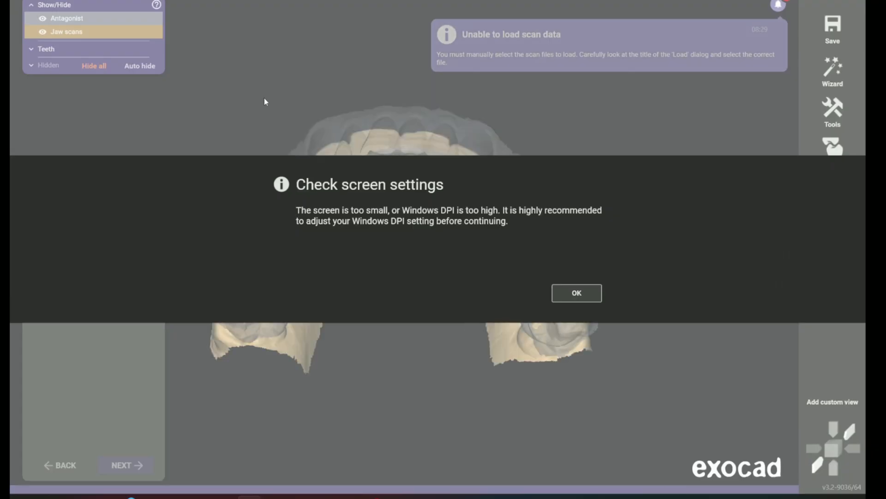
click(589, 293)
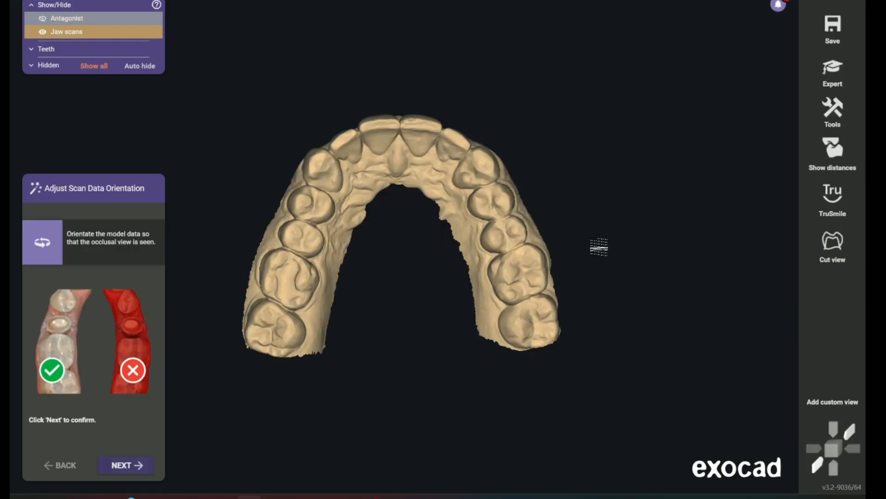
Confirm the jaw scan's orientation in occlusal view and skip teeth segmentation and Smile Creator
mouse_move(613, 228)
right_down()
mouse_move(604, 224)
mouse_move(613, 226)
right_up()
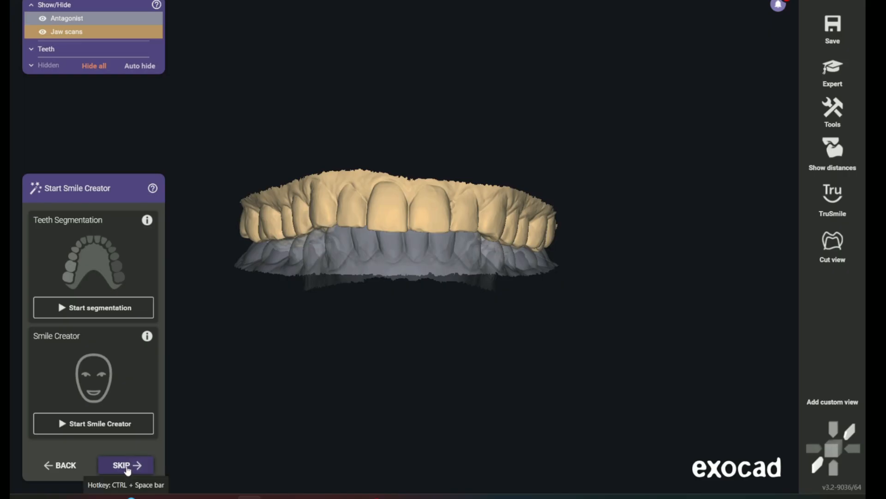
click(126, 465)
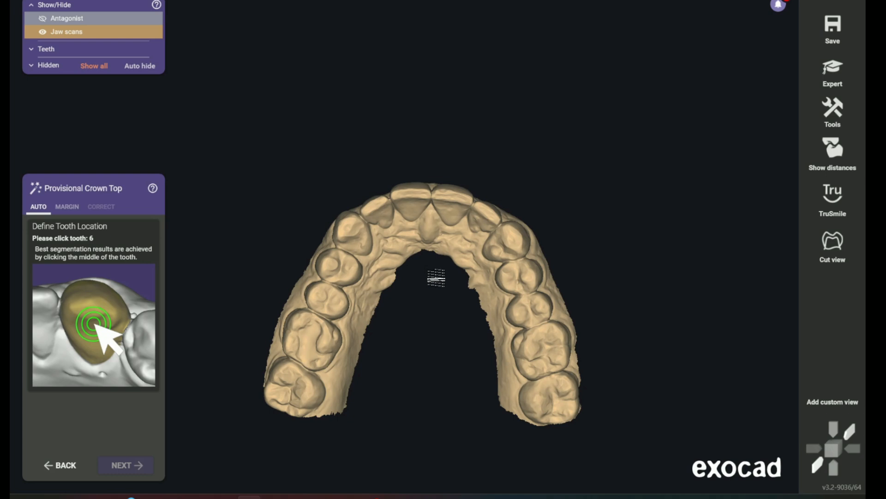
Mark tooth 6 on the jaw scan and adjust its detected margin points along the gum line
scroll(433, 278, up, 5)
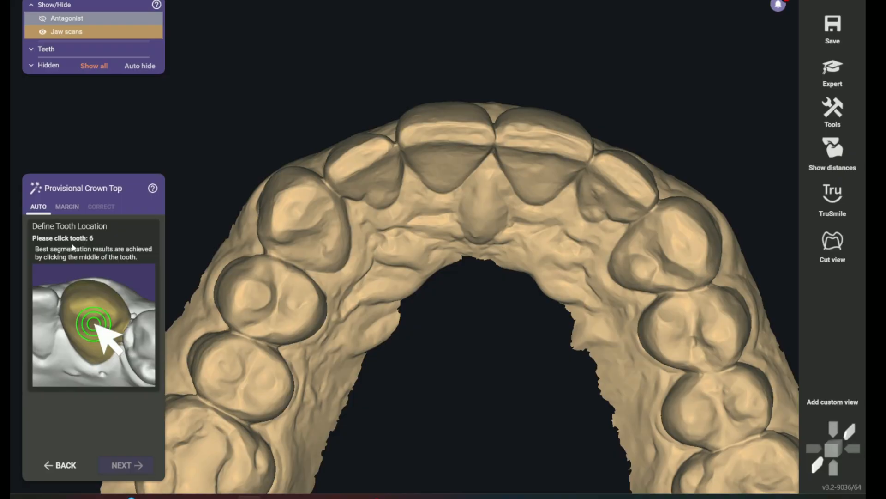
click(294, 208)
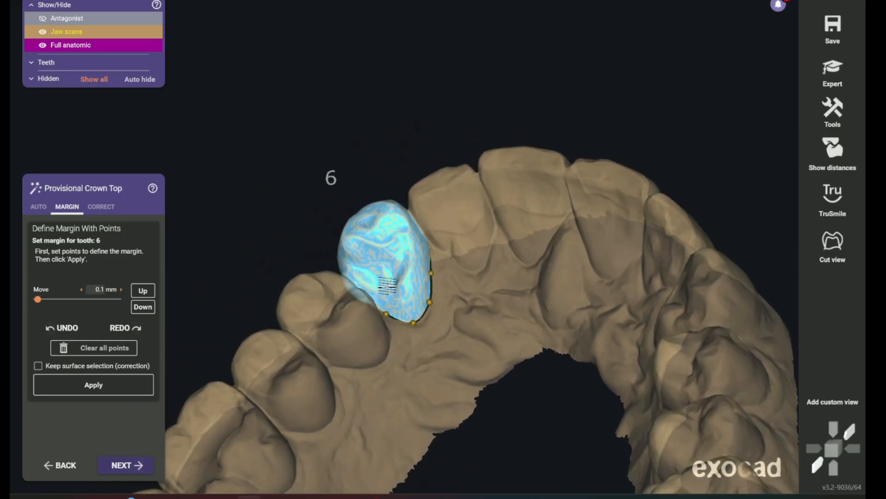
scroll(441, 328, up, 10)
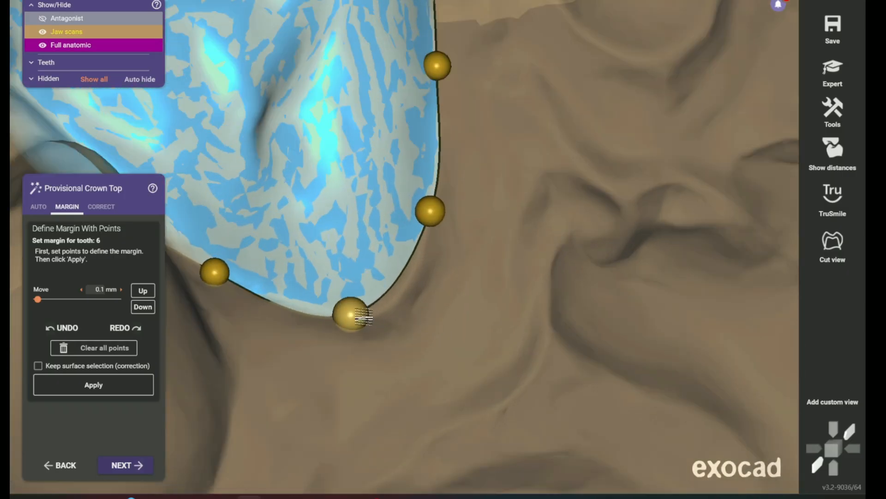
drag(364, 316, 373, 316)
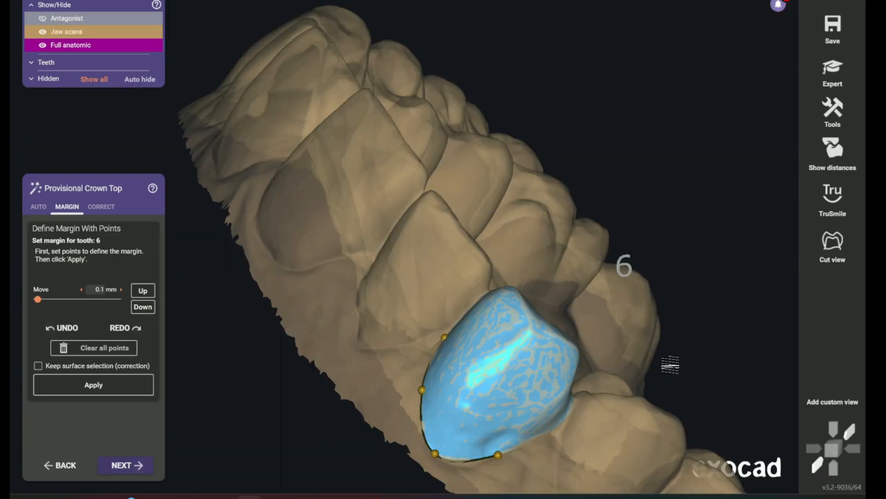
middle_drag(670, 364, 587, 238)
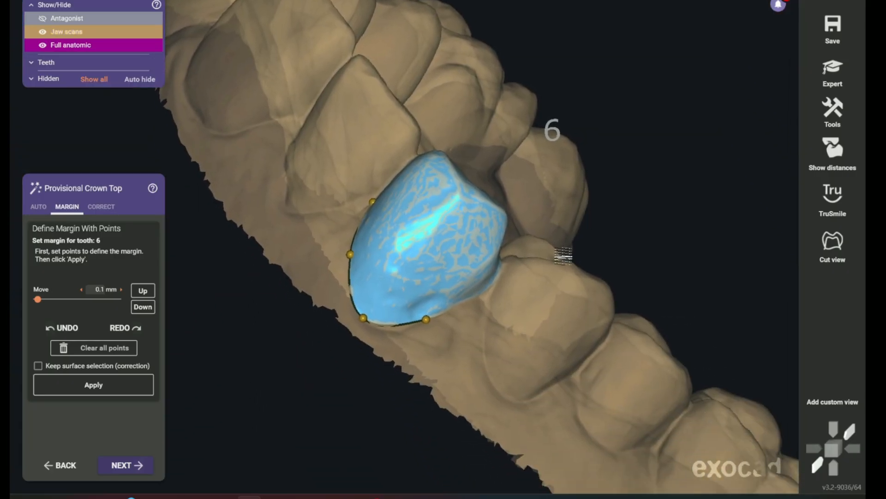
scroll(392, 348, up, 3)
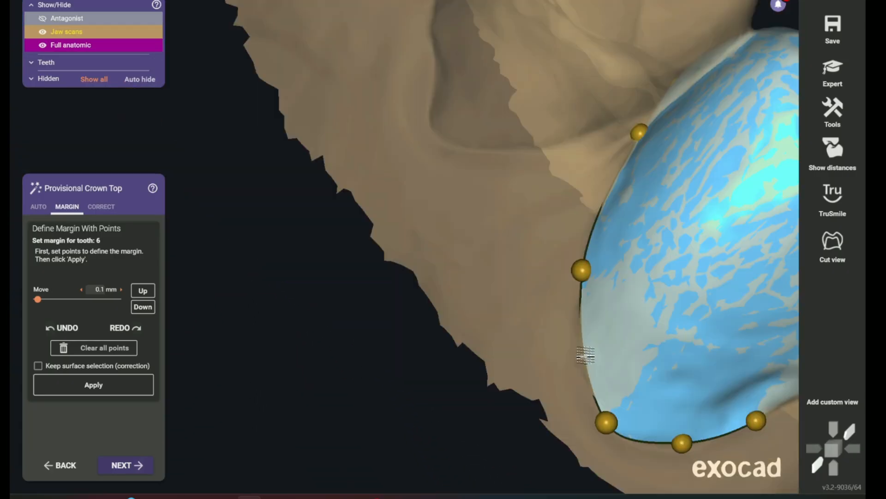
click(585, 355)
Refine the margin points at tooth 6's contacts with its neighbours and apply the margin
scroll(640, 394, down, 3)
right_drag(645, 397, 661, 297)
right_drag(659, 239, 492, 444)
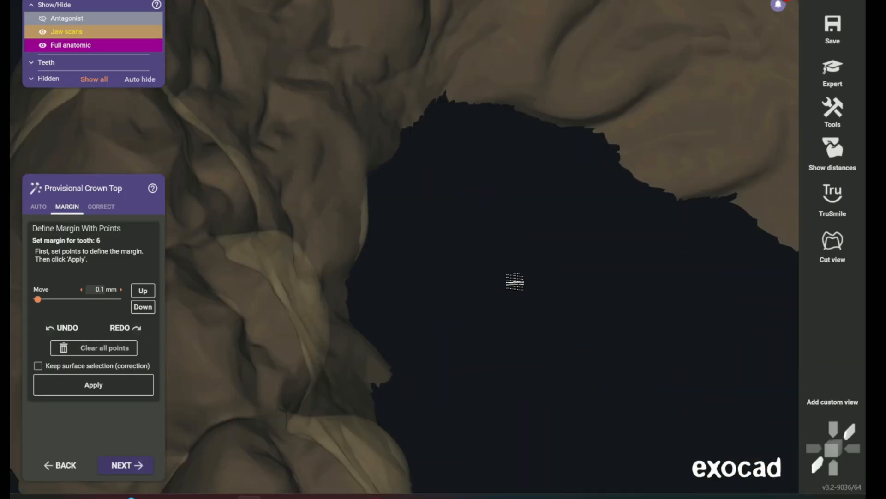
right_drag(514, 279, 416, 180)
middle_drag(409, 188, 359, 319)
scroll(342, 168, up, 3)
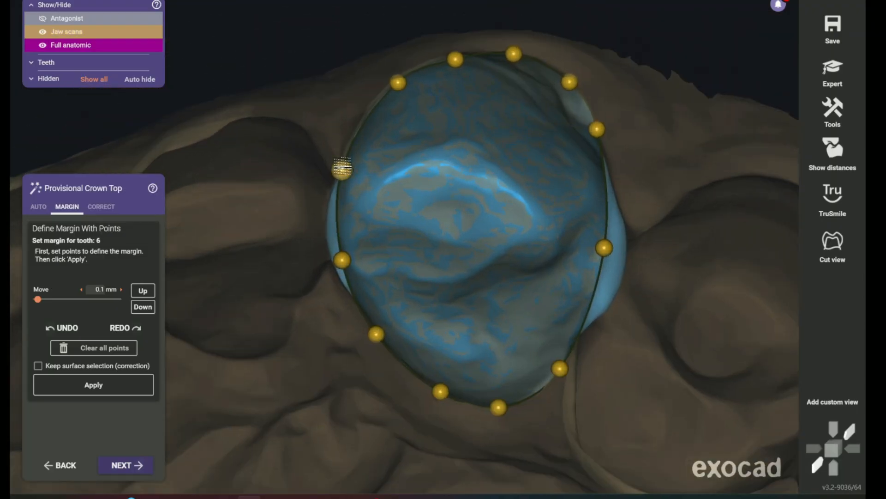
right_drag(366, 230, 368, 225)
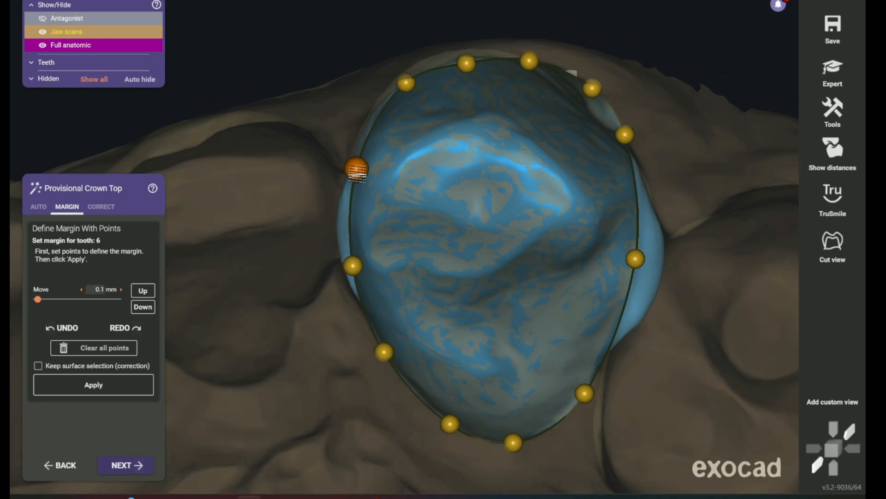
scroll(641, 272, down, 5)
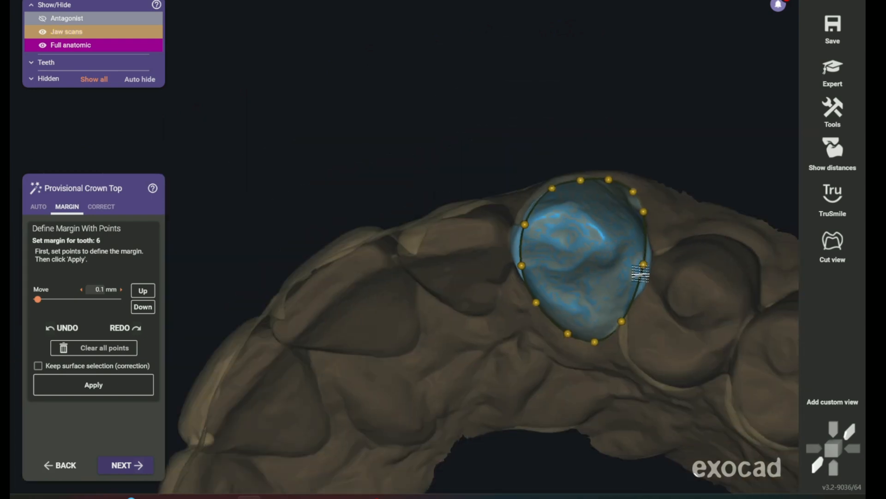
right_drag(641, 273, 277, 319)
click(79, 388)
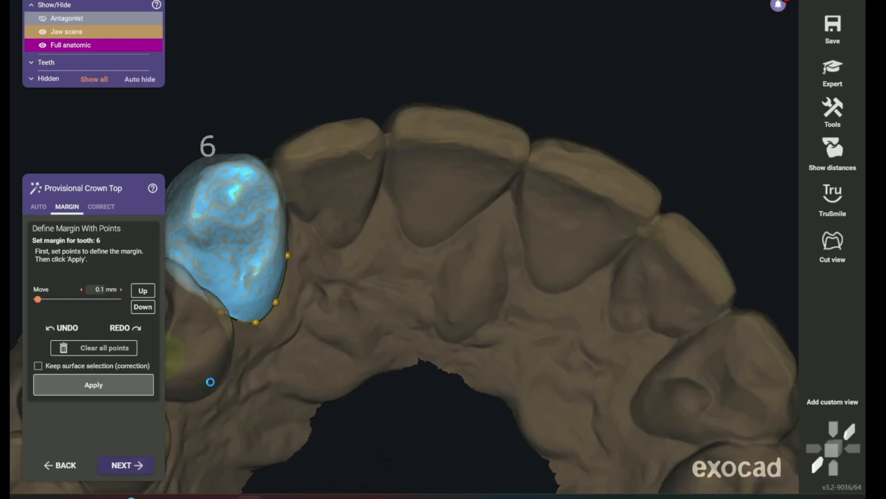
click(125, 465)
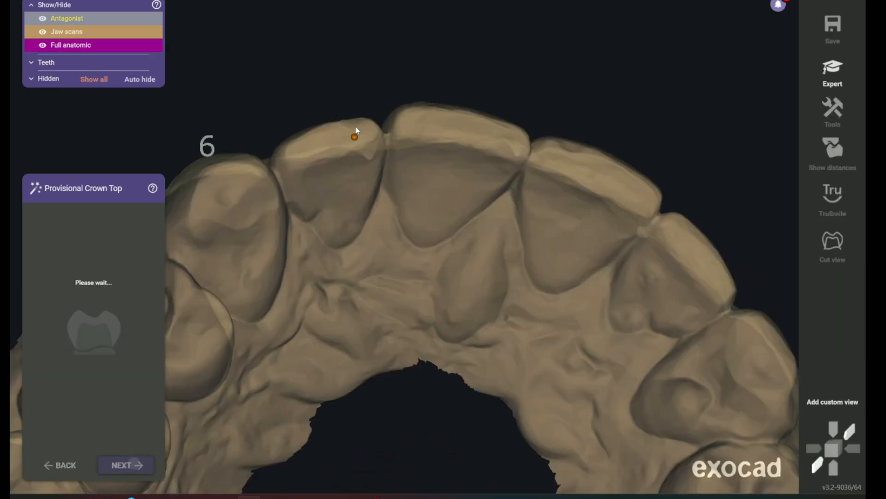
Mark tooth 7 on the jaw scan and move its detected margin points onto the facial gum line
right_drag(390, 163, 362, 164)
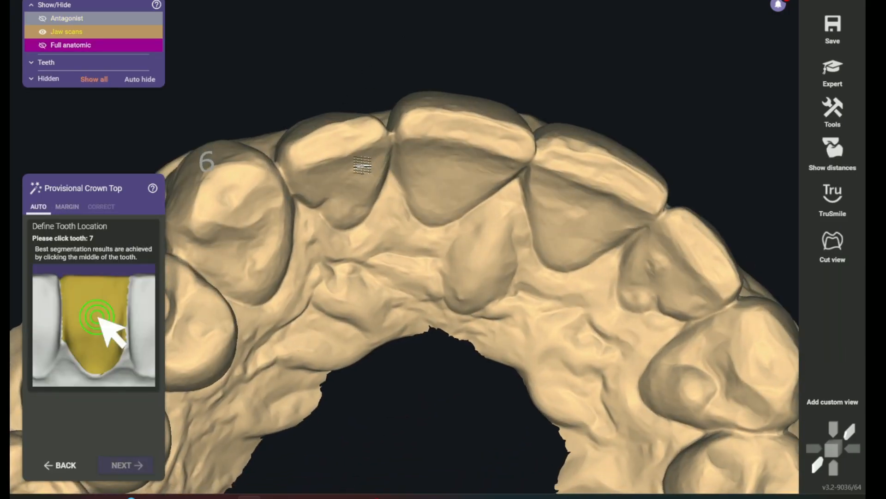
click(335, 148)
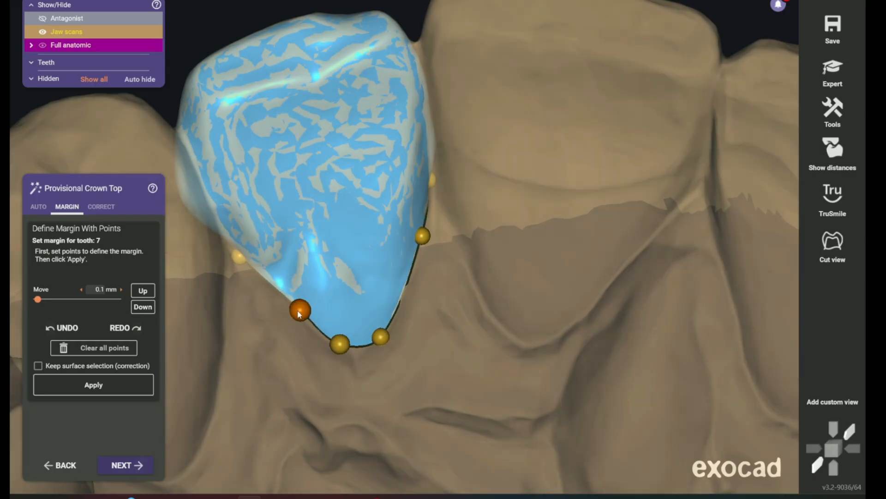
scroll(299, 311, down, 4)
right_drag(393, 271, 577, 392)
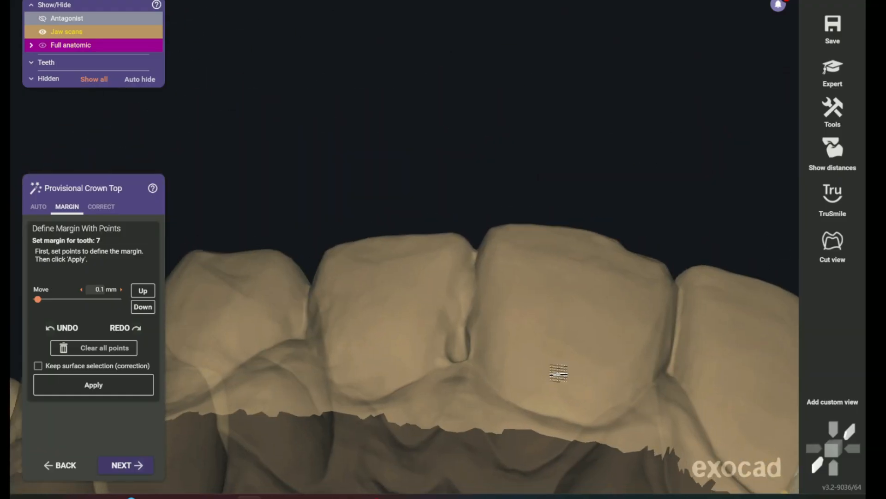
middle_drag(578, 392, 331, 162)
right_drag(599, 332, 397, 394)
middle_drag(397, 394, 465, 257)
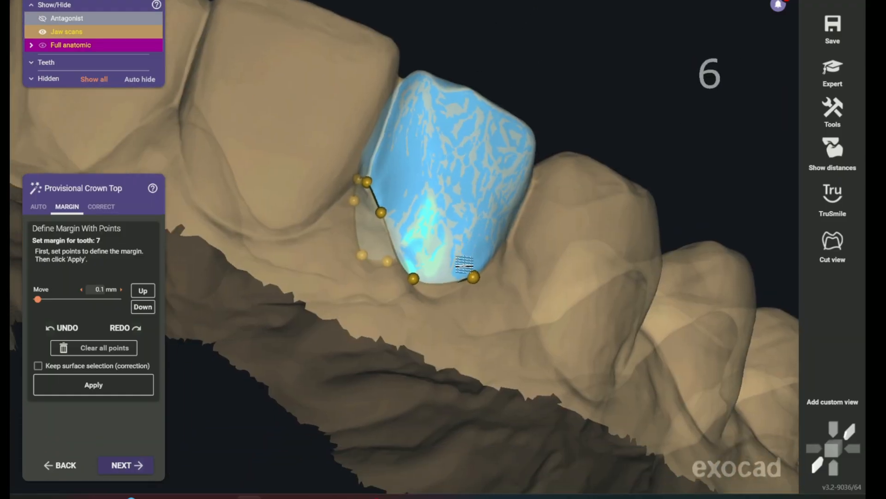
right_drag(466, 257, 431, 307)
scroll(329, 364, up, 4)
middle_drag(329, 363, 400, 228)
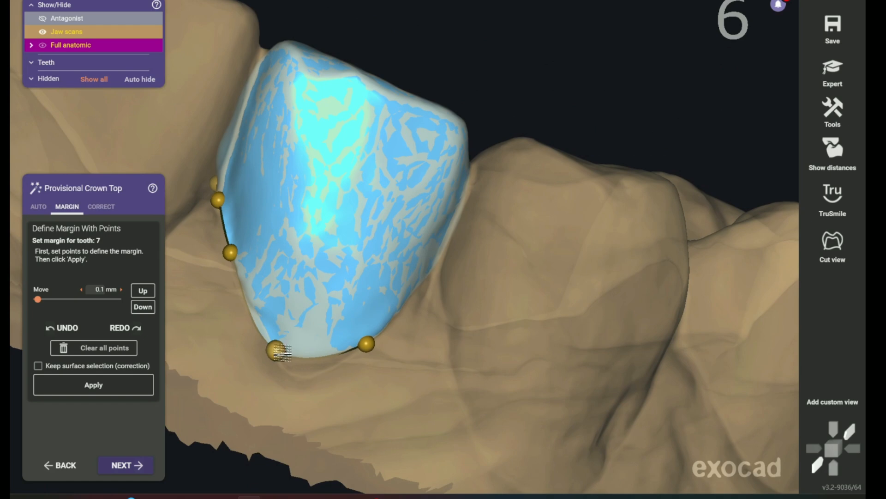
drag(277, 352, 283, 357)
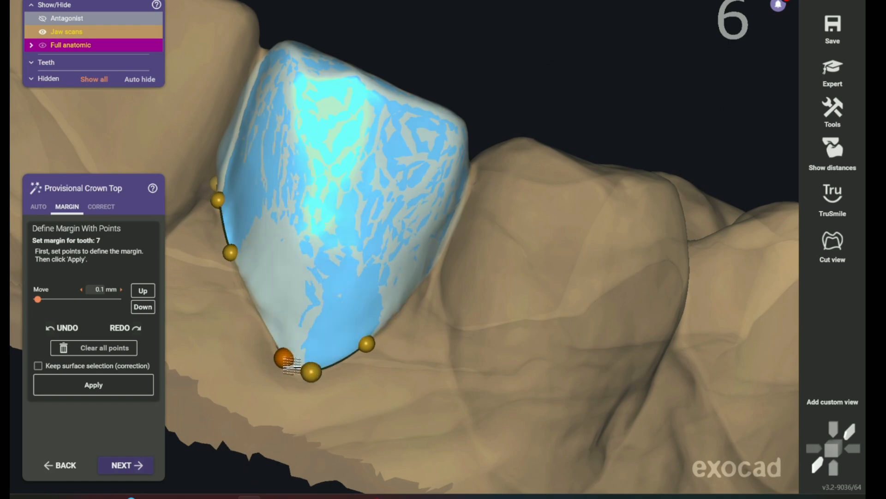
drag(278, 350, 277, 362)
Add a margin point on tooth 7's facial edge to close the gap and apply the margin
scroll(365, 347, down, 3)
right_drag(365, 347, 421, 211)
middle_drag(468, 120, 296, 380)
mouse_move(295, 380)
right_down()
mouse_move(296, 363)
mouse_move(298, 377)
right_up()
scroll(326, 173, up, 2)
scroll(334, 180, up, 3)
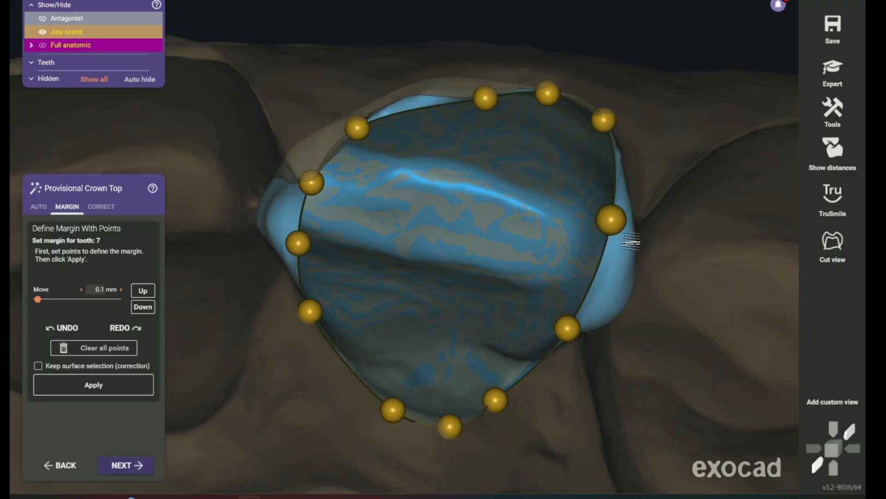
scroll(510, 328, down, 3)
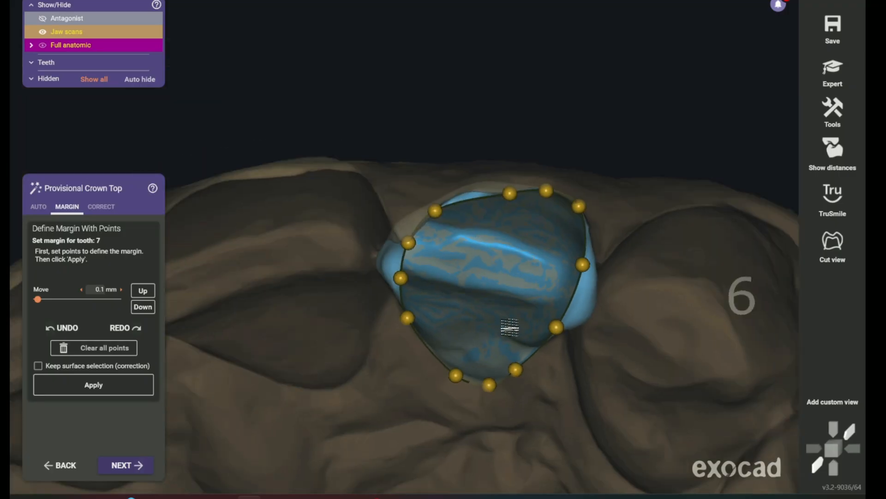
scroll(489, 254, up, 5)
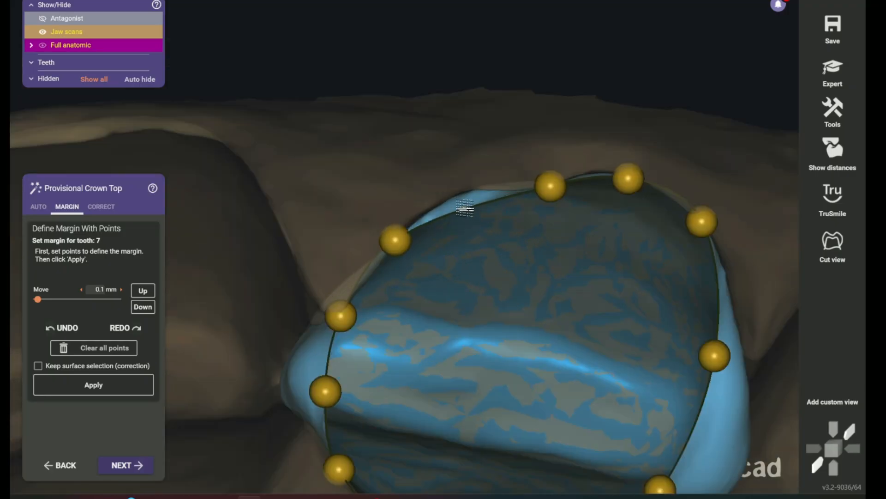
scroll(584, 359, down, 4)
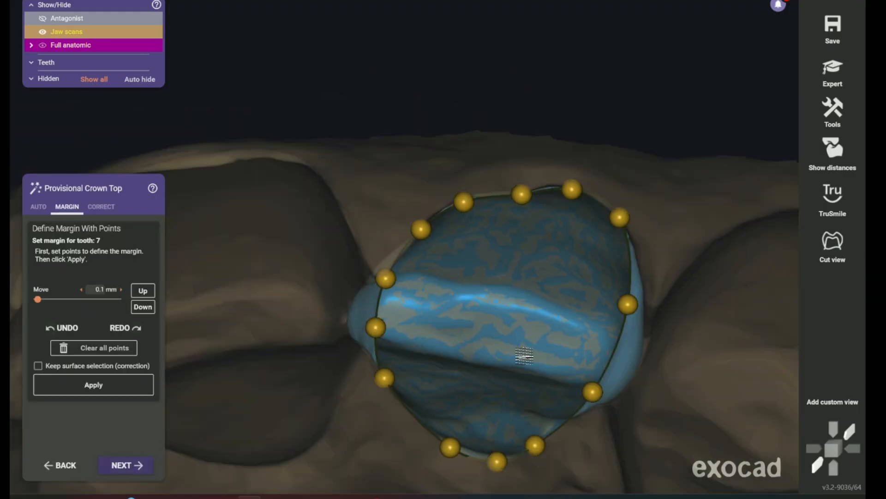
right_drag(584, 359, 574, 358)
click(125, 386)
click(123, 465)
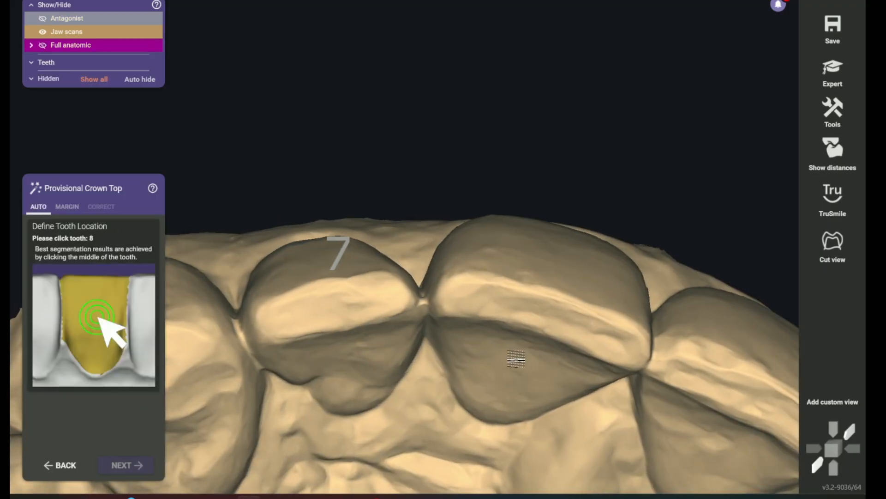
Mark tooth 8 on the jaw scan, adjust its detected margin points along the gum line and apply the margin
click(516, 358)
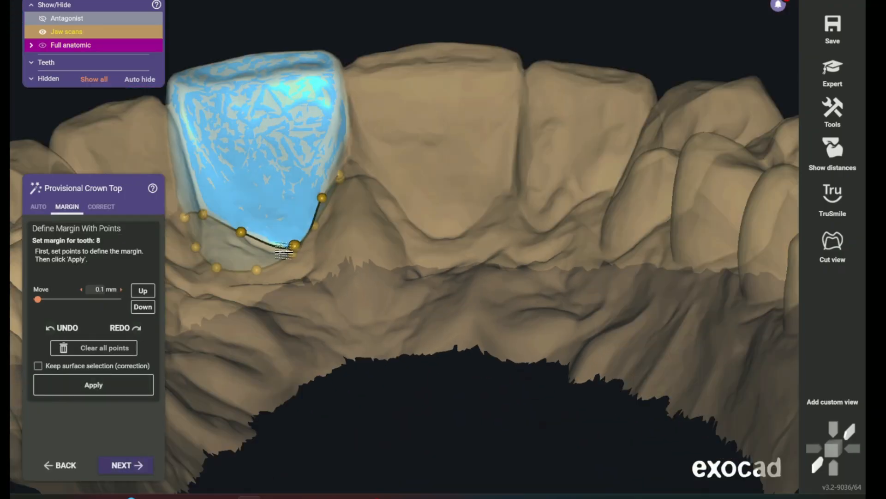
right_drag(353, 273, 362, 288)
scroll(362, 289, up, 4)
click(352, 250)
drag(419, 254, 406, 263)
click(465, 200)
scroll(480, 270, down, 4)
right_drag(481, 270, 328, 229)
scroll(290, 258, up, 4)
scroll(576, 358, down, 3)
right_drag(576, 358, 499, 374)
click(128, 388)
Mark tooth 9 on the jaw scan, fit its margin points around the tooth and accept the margin
scroll(277, 406, down, 5)
right_drag(279, 415, 291, 374)
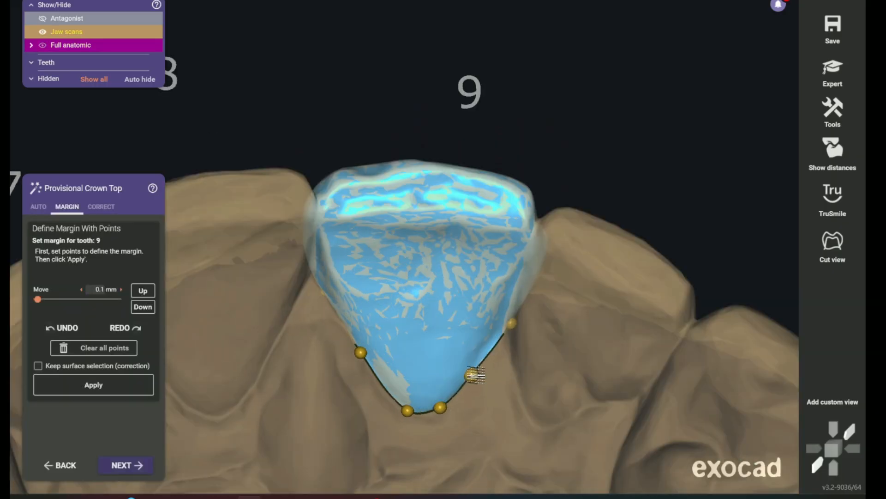
scroll(475, 375, down, 3)
right_drag(475, 375, 383, 333)
scroll(383, 333, up, 4)
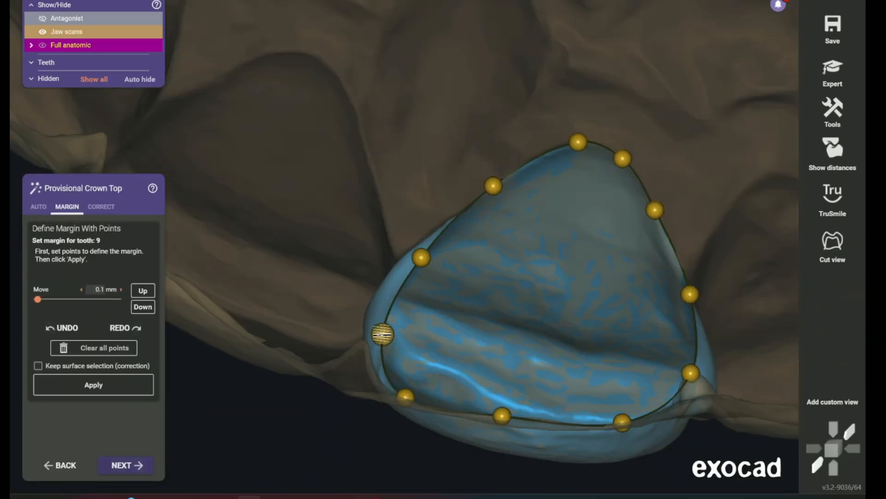
scroll(686, 294, down, 3)
right_drag(686, 295, 386, 350)
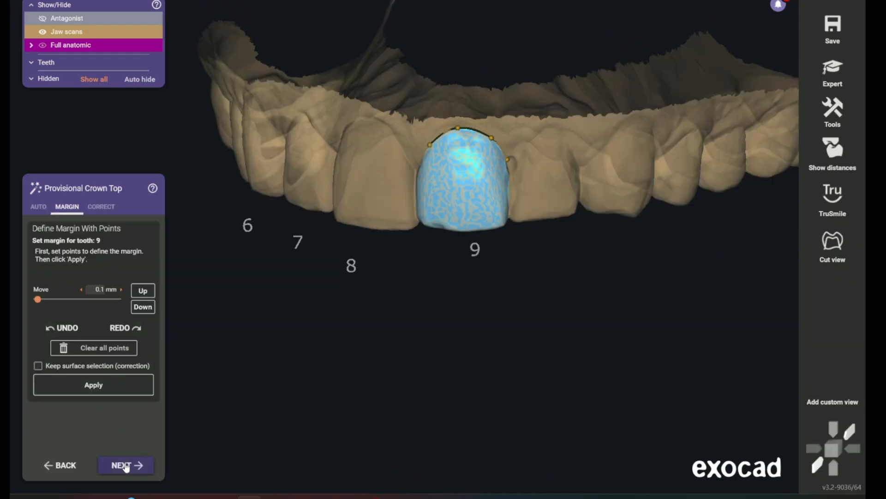
click(126, 465)
Mark tooth 10 on the jaw scan, correct its palatal margin points and apply the margin
click(467, 65)
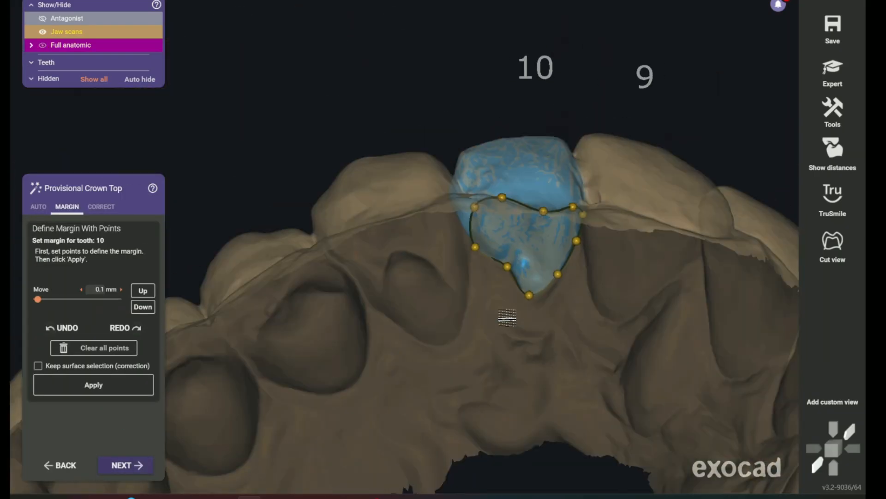
right_drag(507, 317, 332, 168)
scroll(333, 168, up, 4)
click(119, 386)
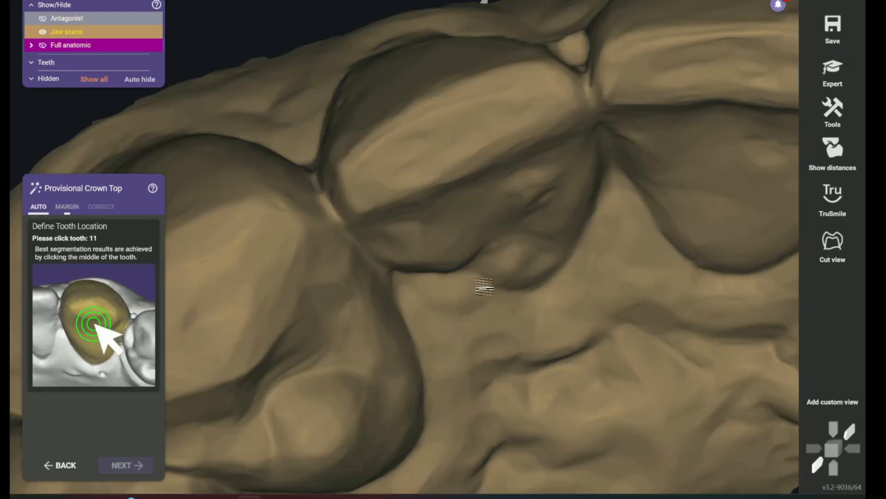
Mark tooth 11 on the jaw scan, adjust its detected margin points and apply the margin
click(623, 377)
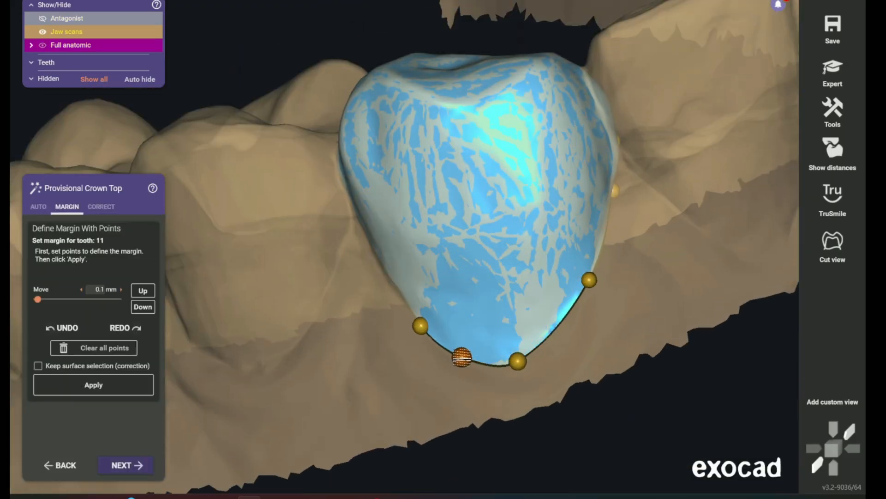
scroll(517, 112, down, 4)
right_drag(517, 112, 465, 336)
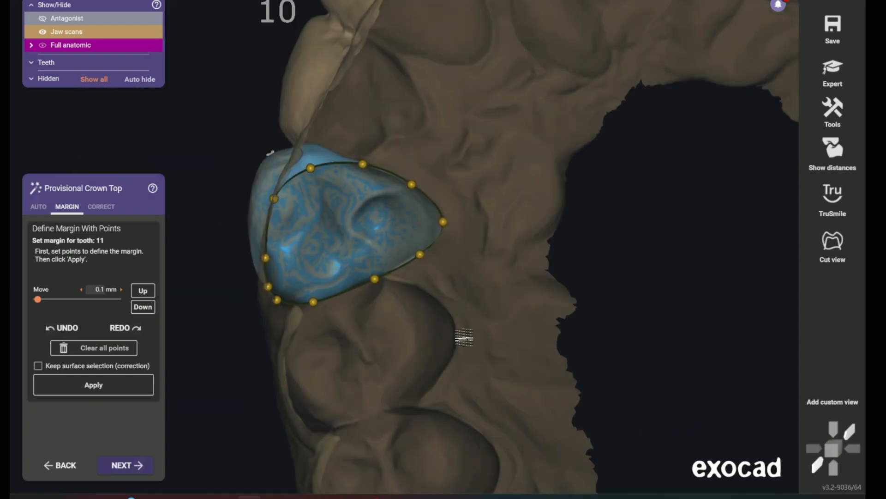
scroll(405, 157, up, 4)
middle_drag(245, 475, 303, 380)
click(138, 386)
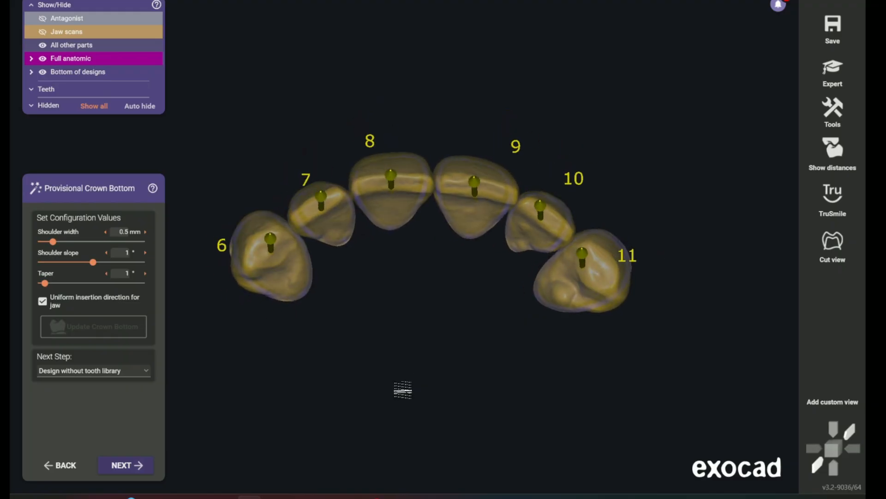
Tilt the shared insertion direction of the provisional crown bottoms for teeth 6 to 11
middle_drag(417, 343, 411, 362)
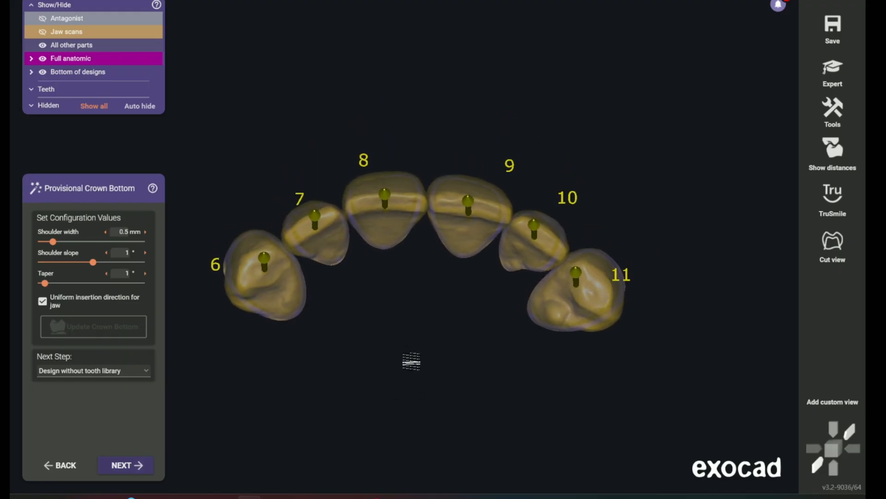
right_drag(412, 362, 433, 362)
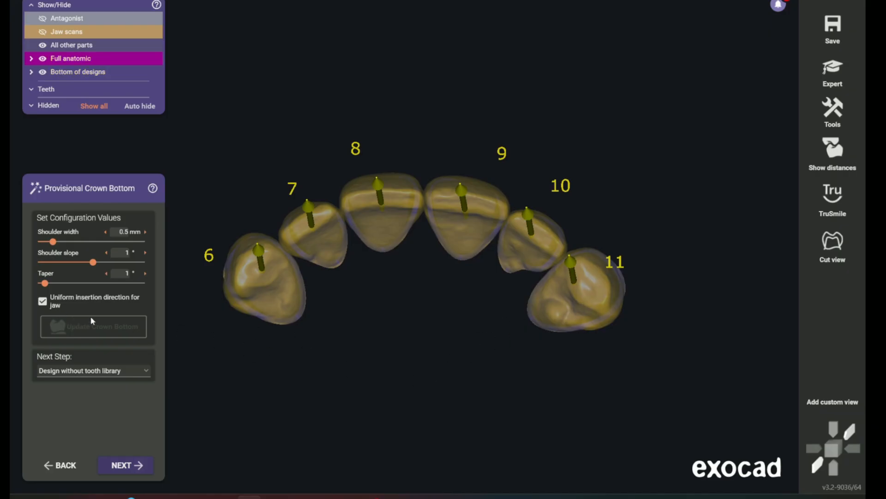
right_drag(316, 301, 409, 351)
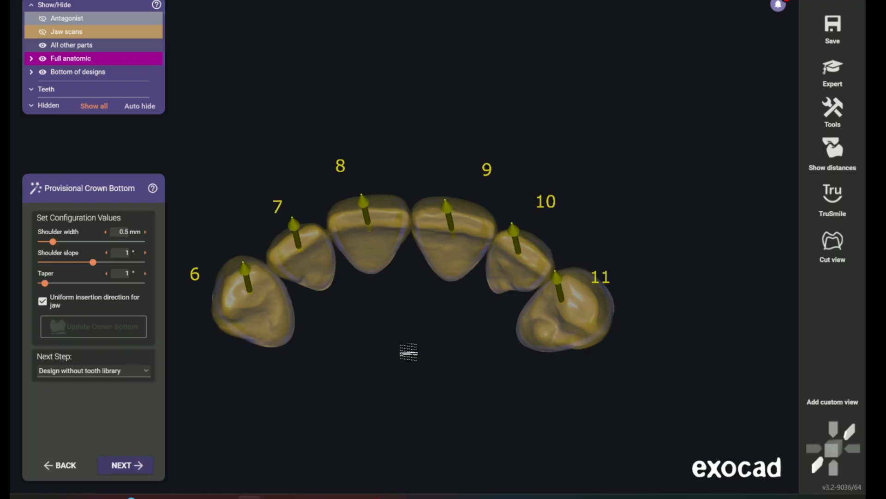
scroll(445, 198, up, 3)
drag(453, 181, 464, 227)
middle_drag(401, 362, 485, 329)
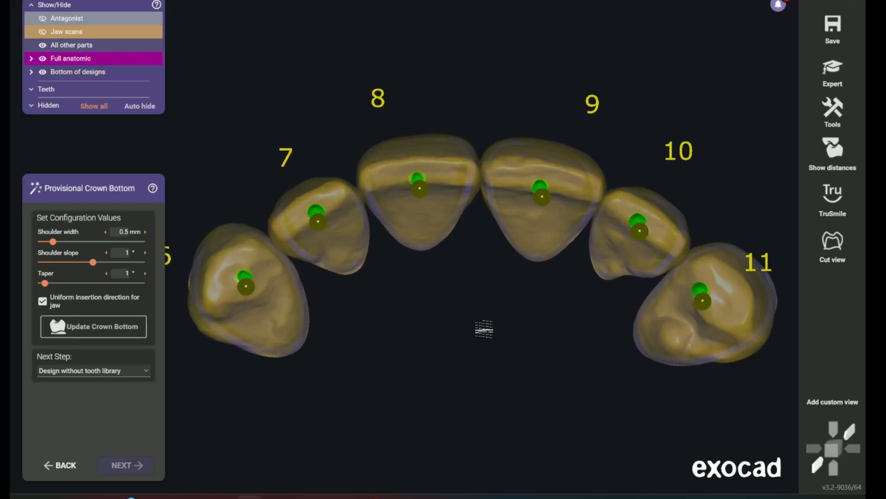
scroll(485, 328, up, 3)
scroll(503, 336, down, 3)
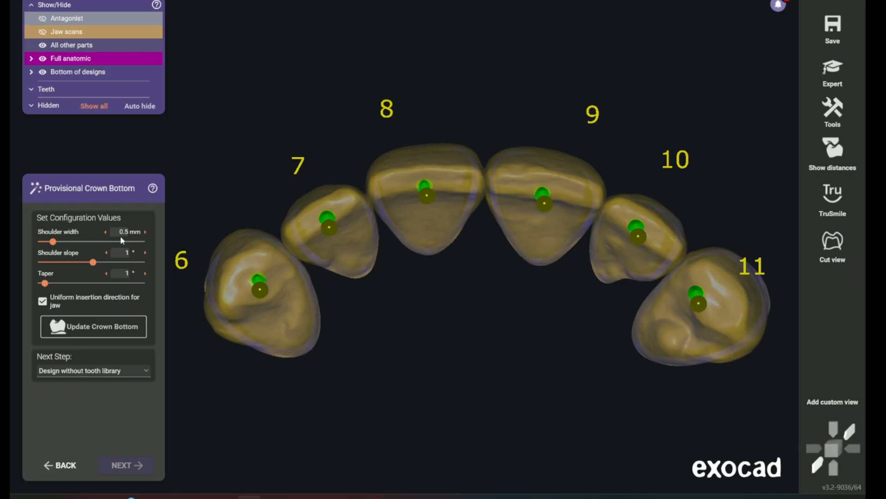
Set the shoulder width to 0.3 mm and the taper to 3°, and recalculate the crown bottoms
key(Return)
click(126, 271)
click(122, 290)
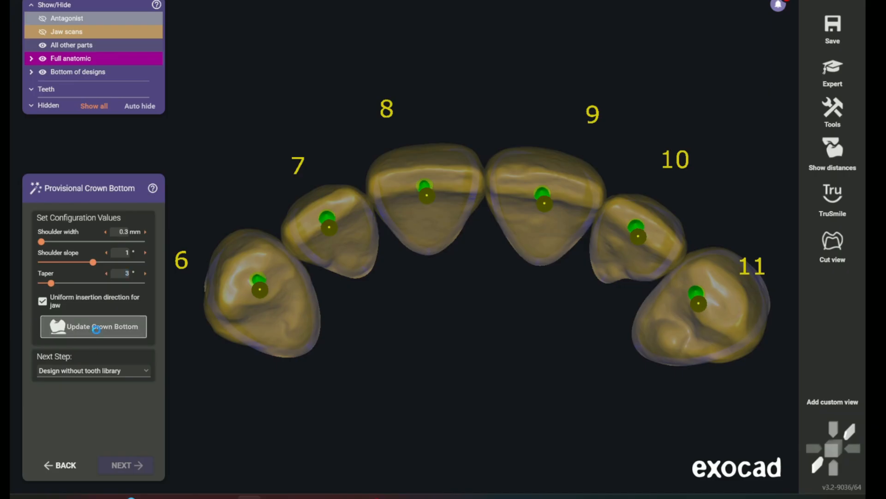
click(96, 329)
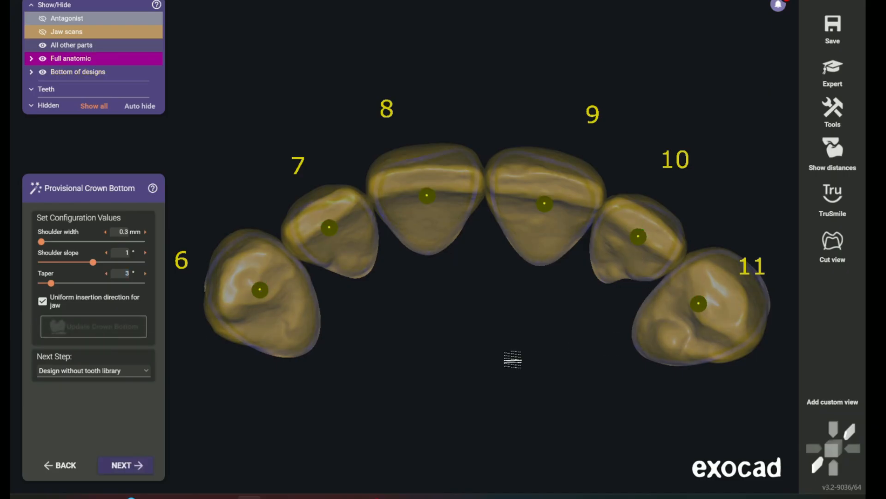
Choose to design the crowns using the tooth library and proceed to tooth placement
click(93, 370)
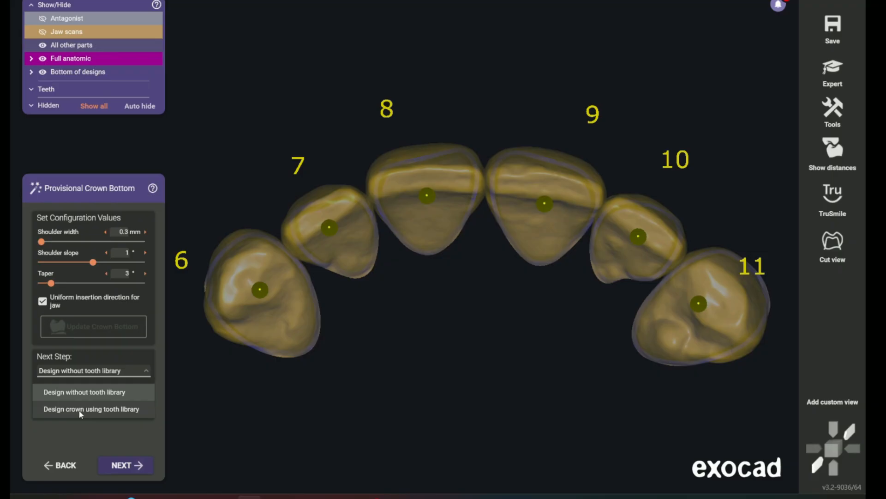
middle_drag(450, 356, 410, 318)
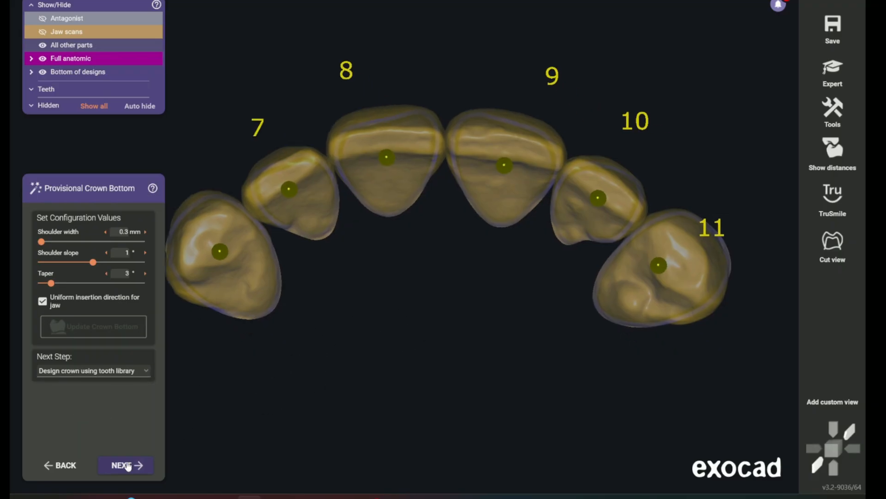
click(122, 468)
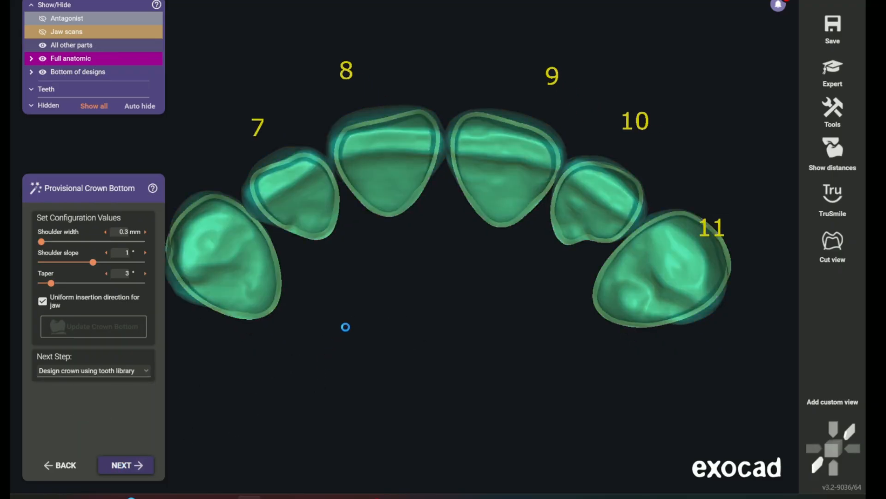
Hide the jaw scans and examine the crown bottoms and minimum thickness of teeth 6 to 11
right_click(451, 300)
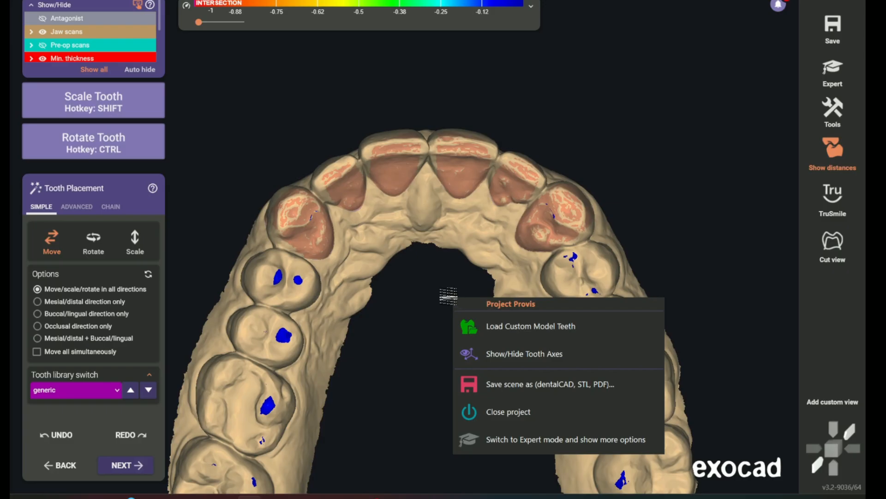
click(423, 287)
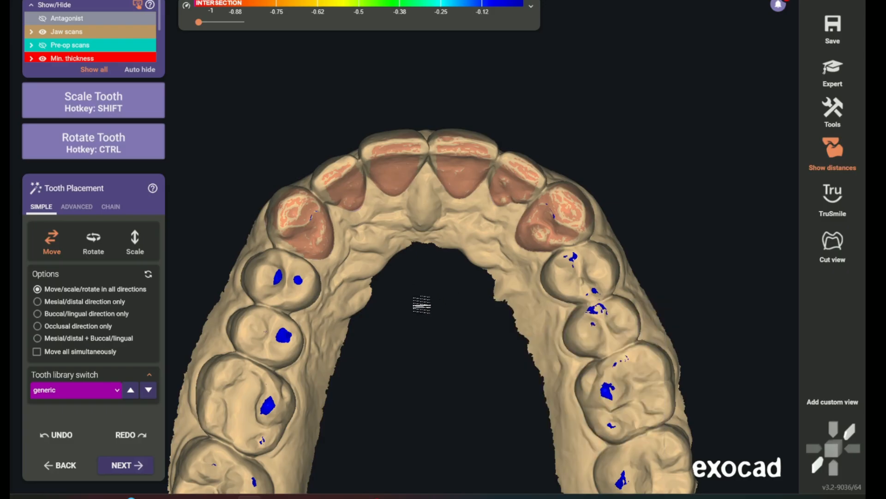
right_click(419, 314)
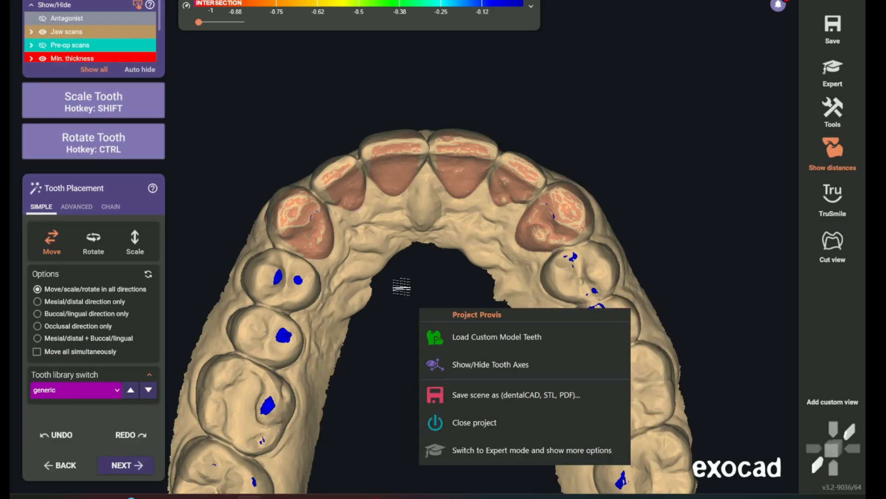
click(42, 33)
right_drag(423, 297, 425, 303)
right_drag(538, 252, 536, 251)
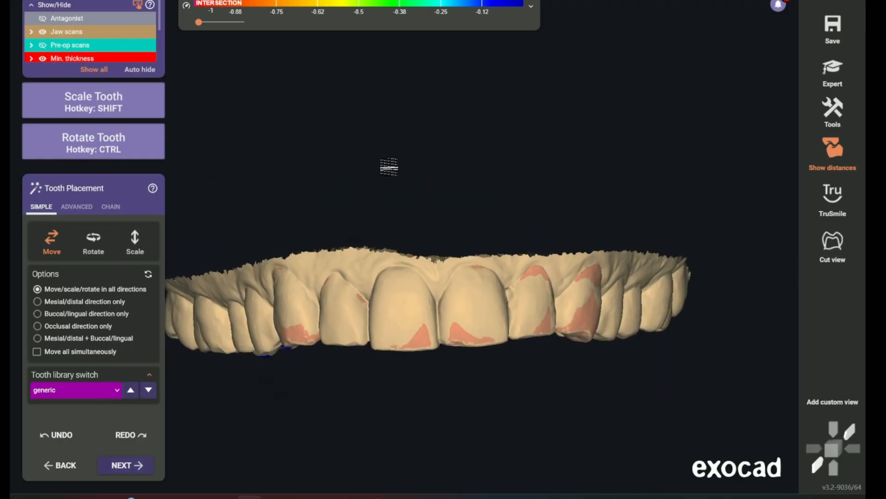
right_drag(389, 167, 358, 278)
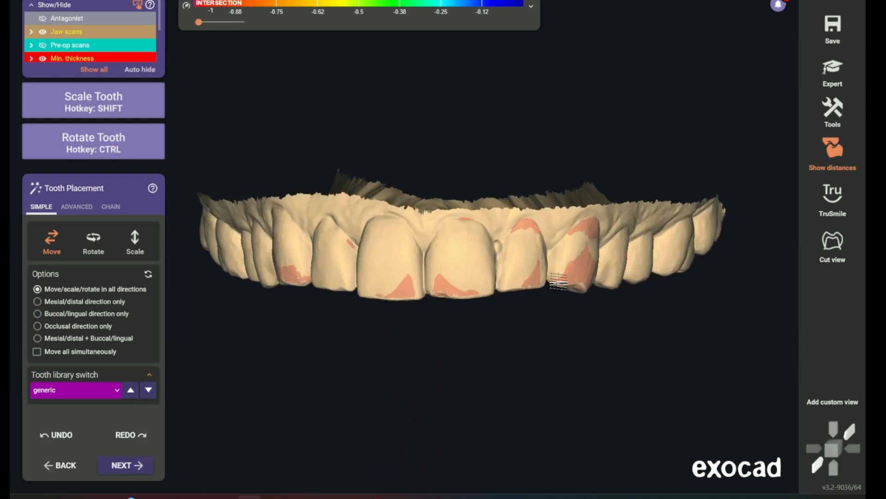
Switch the tooth library from generic to G002-
right_drag(373, 214, 364, 184)
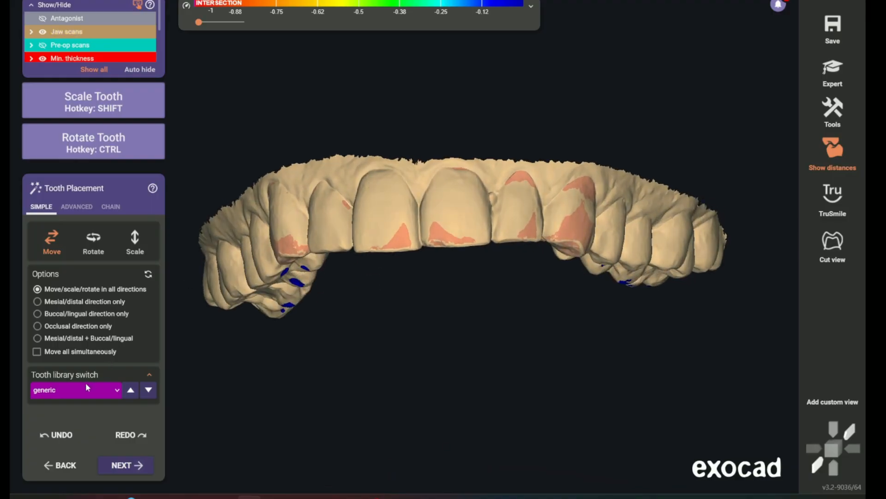
click(87, 386)
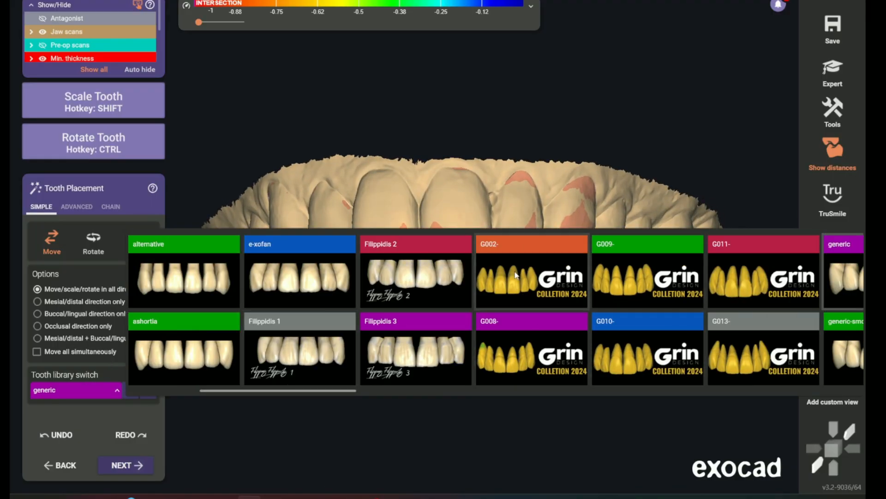
click(514, 271)
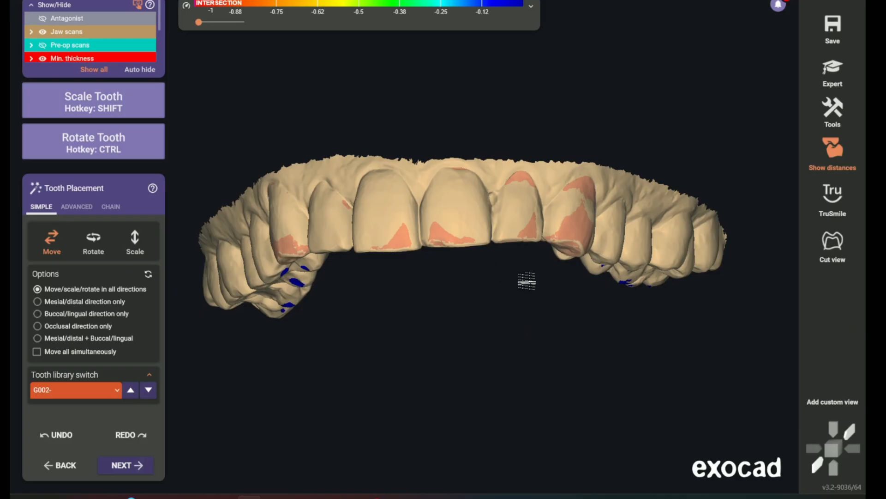
right_drag(462, 345, 464, 343)
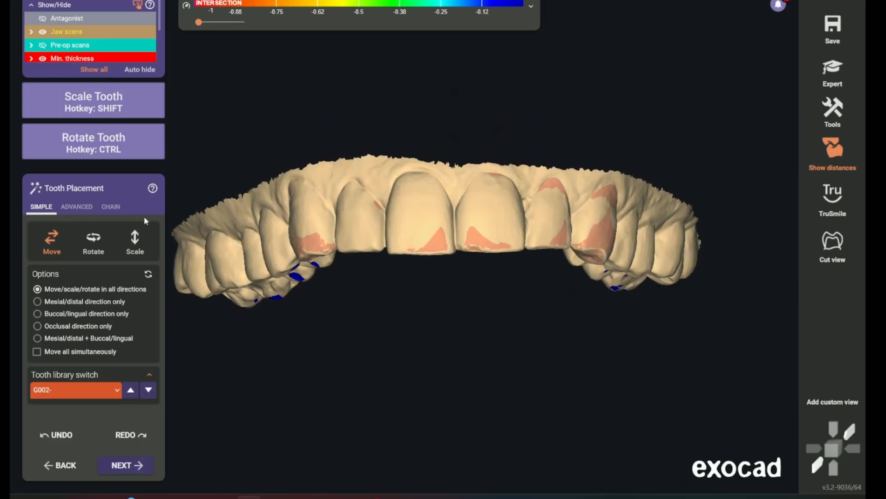
Show the full anatomic library teeth over the jaw scan
scroll(94, 60, down, 4)
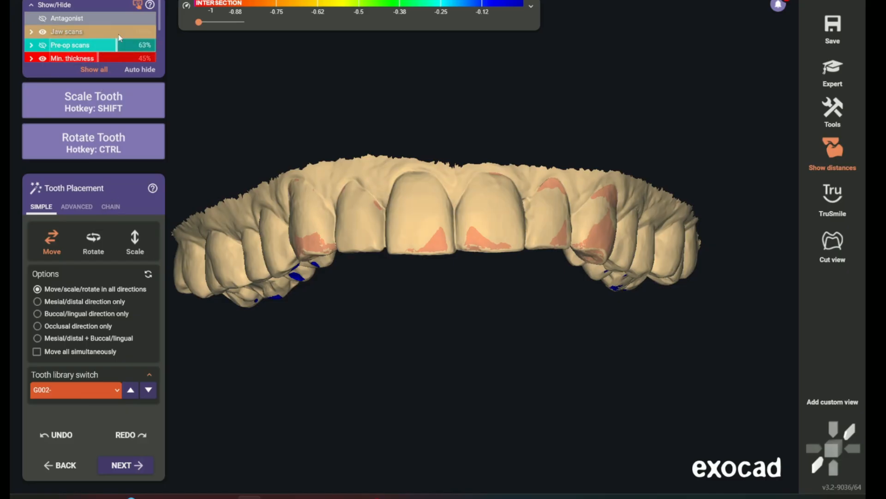
click(88, 13)
right_drag(383, 390, 376, 360)
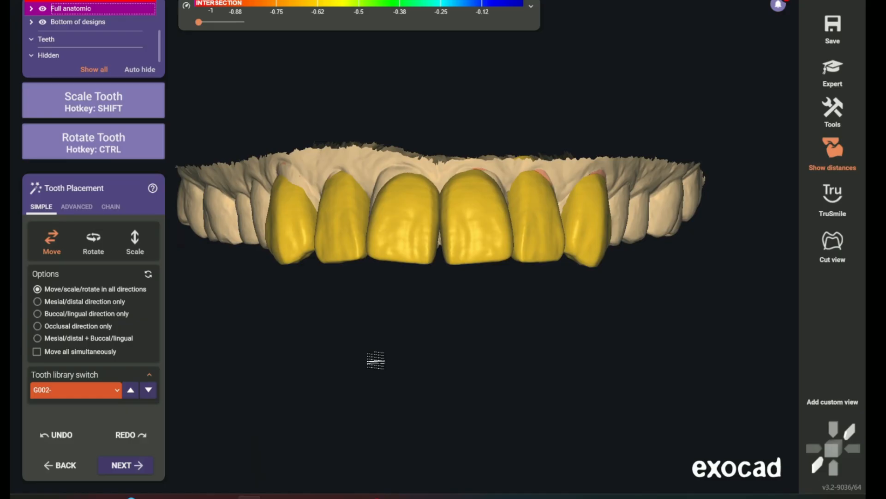
Switch to advanced tooth placement with view-based movement and adjust the library teeth on the upper right side
click(77, 206)
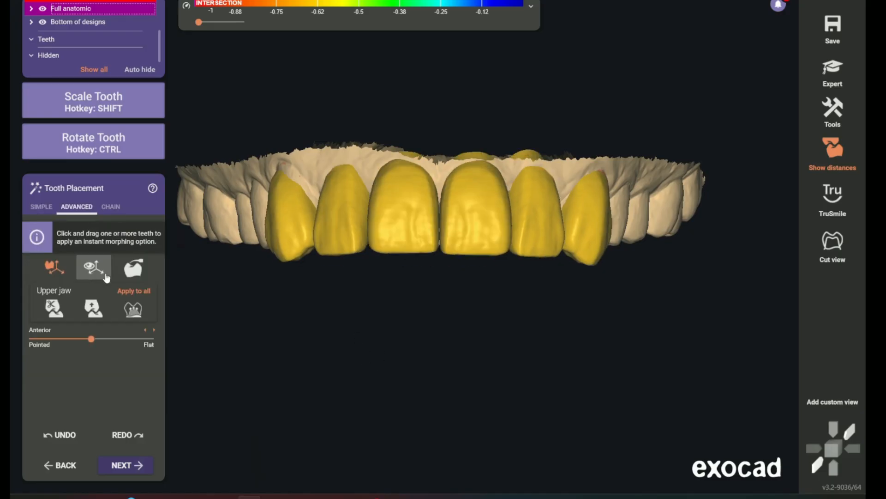
right_drag(305, 337, 338, 325)
scroll(433, 277, up, 2)
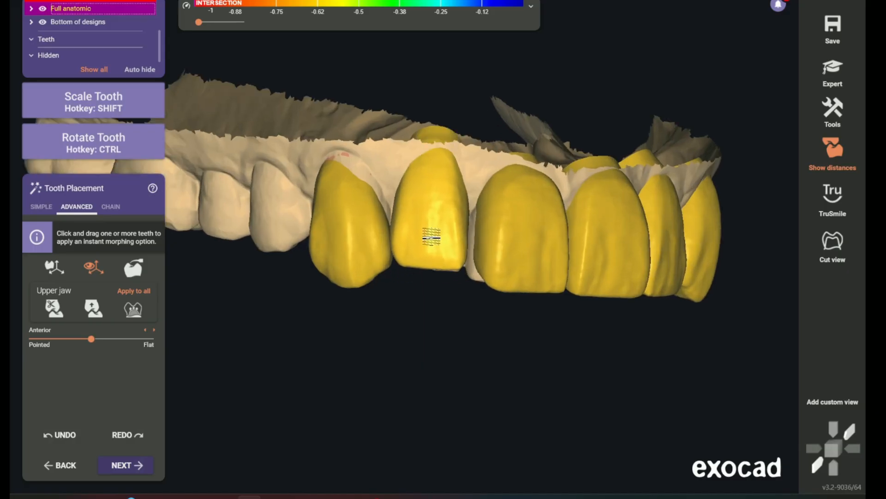
right_drag(429, 245, 393, 292)
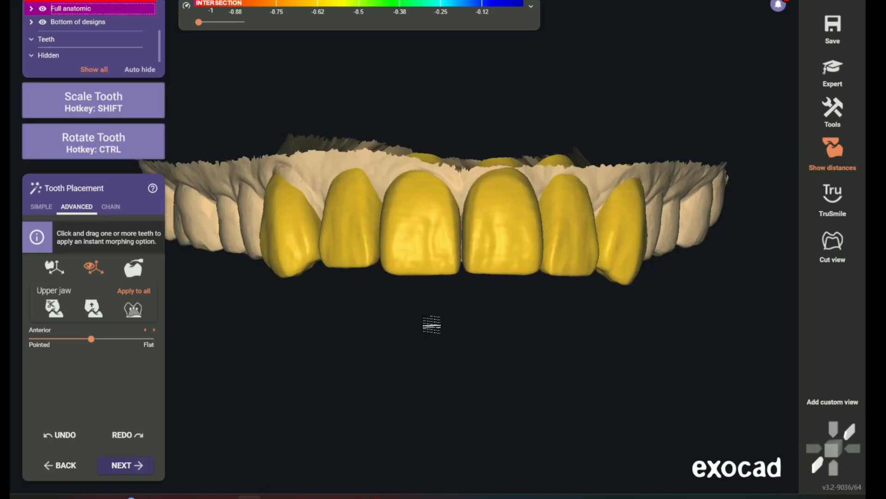
right_drag(446, 338, 439, 337)
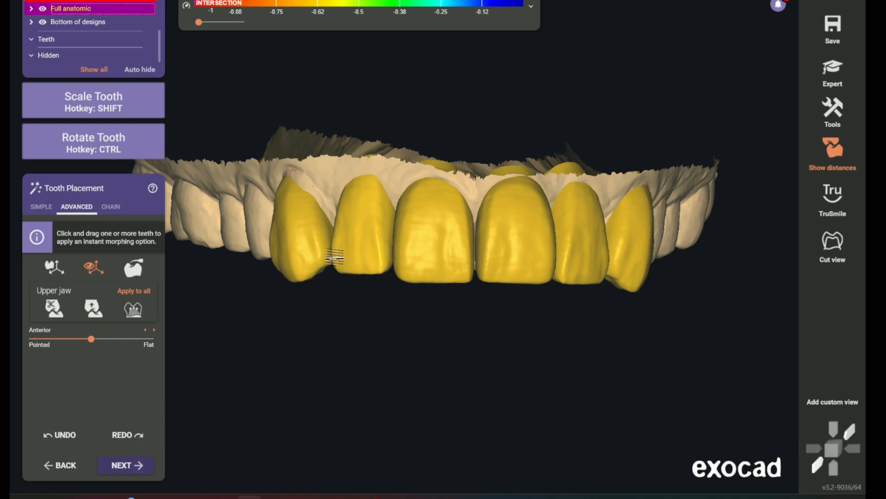
scroll(362, 272, up, 2)
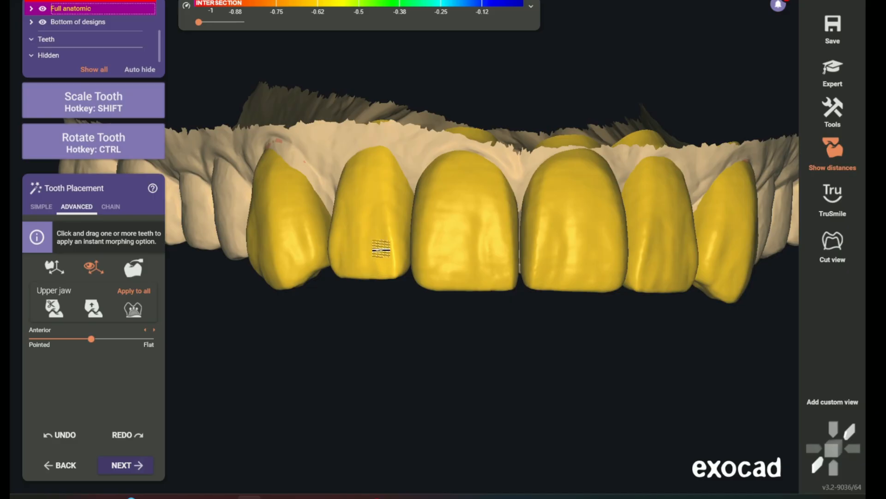
Refine the position of the anterior library teeth over the preparations from the front and both sides
right_drag(503, 341, 487, 338)
scroll(393, 360, down, 2)
right_drag(409, 358, 335, 296)
scroll(329, 289, up, 3)
scroll(338, 253, down, 3)
right_drag(338, 253, 514, 269)
Scale and reposition tooth 11 to cover its preparation margin, and generate the crowns
scroll(489, 288, up, 3)
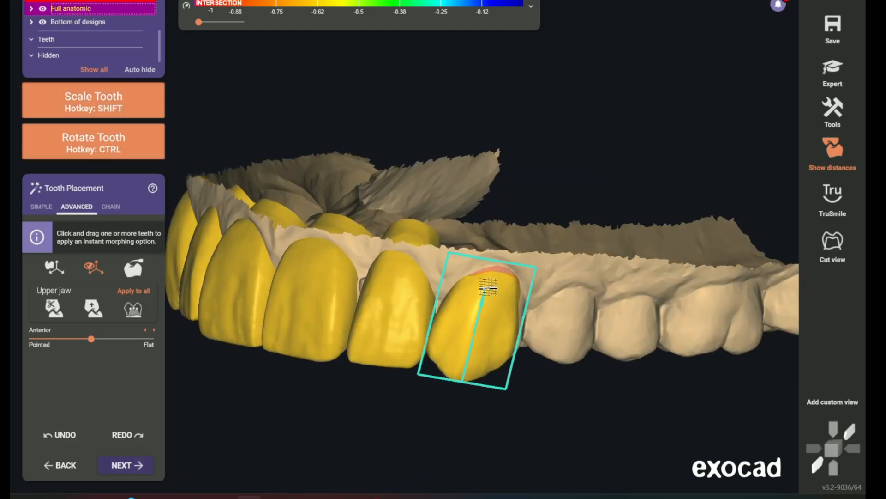
ctrl+shift+drag(508, 317, 516, 320)
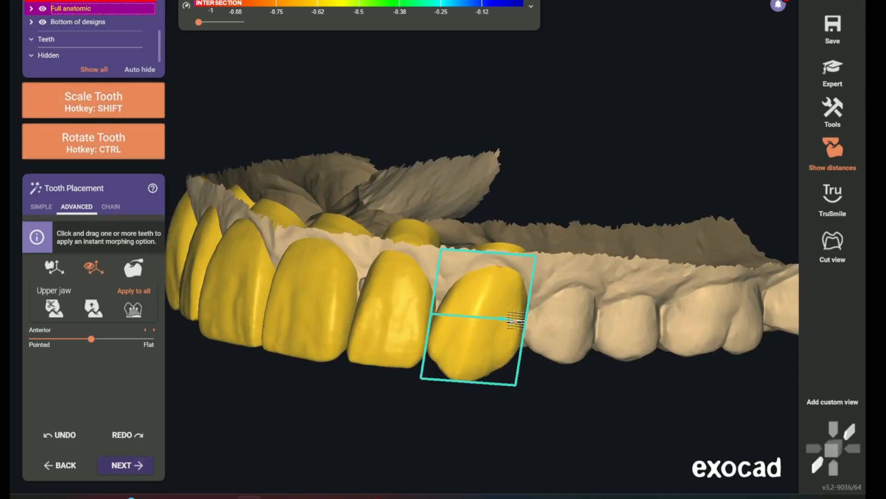
ctrl+shift+drag(495, 274, 496, 272)
right_drag(495, 292, 311, 284)
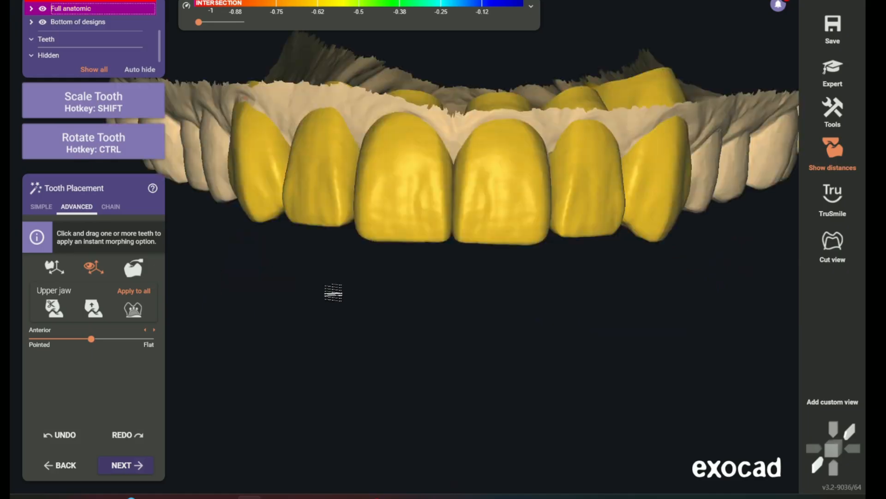
scroll(478, 327, down, 3)
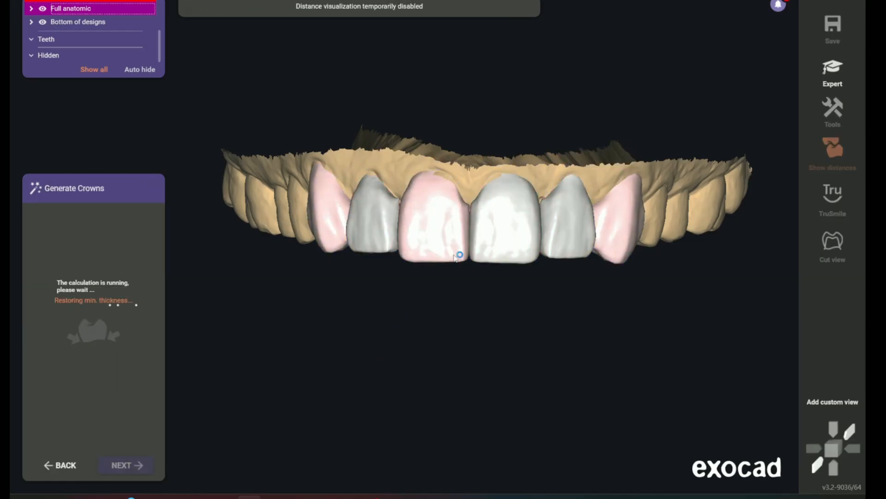
right_drag(432, 176, 539, 171)
middle_drag(538, 172, 510, 317)
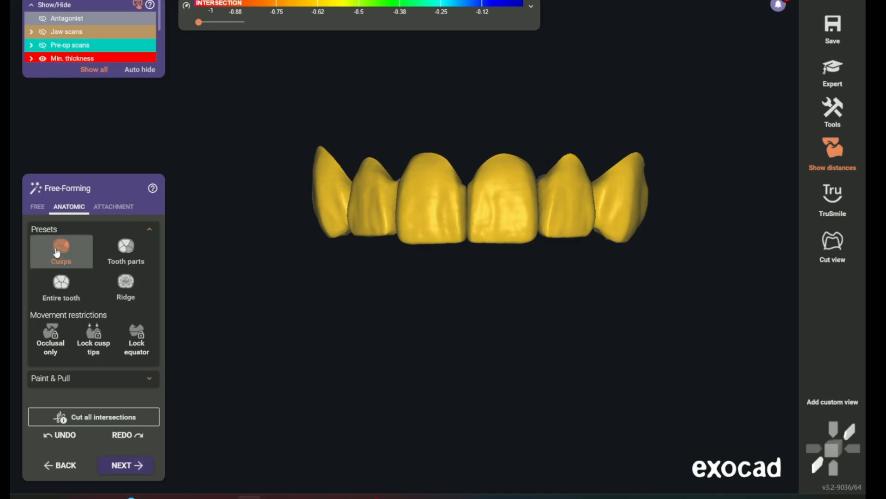
Use free-forming to smooth the proximal edges near the margin of tooth 7 with a smaller brush
click(37, 207)
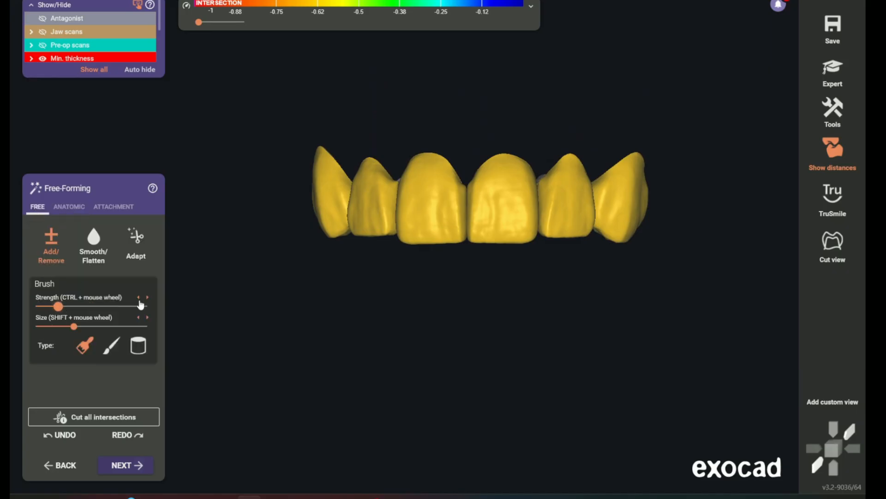
right_drag(373, 196, 381, 221)
scroll(387, 263, up, 10)
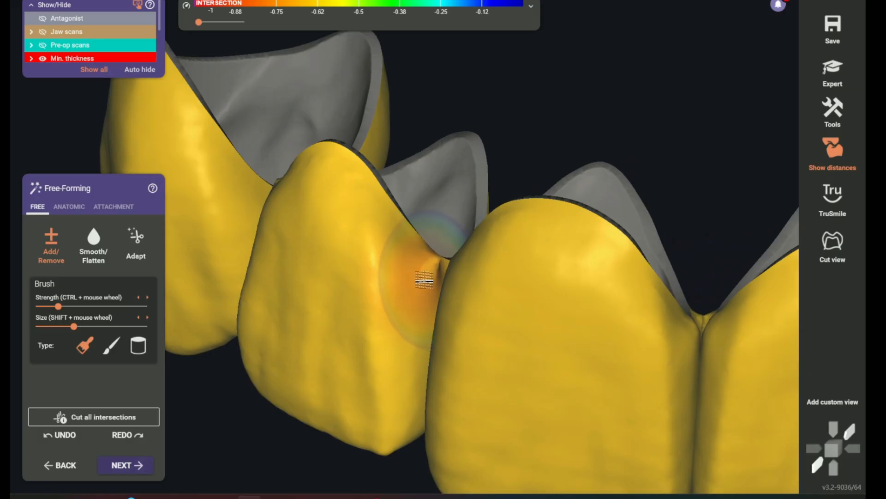
click(93, 240)
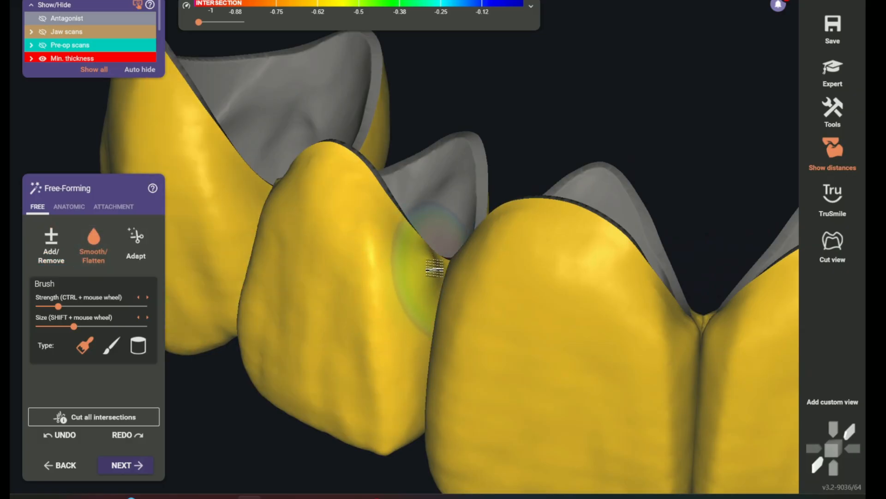
drag(421, 292, 312, 170)
mouse_move(312, 170)
right_down()
mouse_move(597, 246)
mouse_move(361, 168)
mouse_move(384, 190)
mouse_move(485, 115)
right_up()
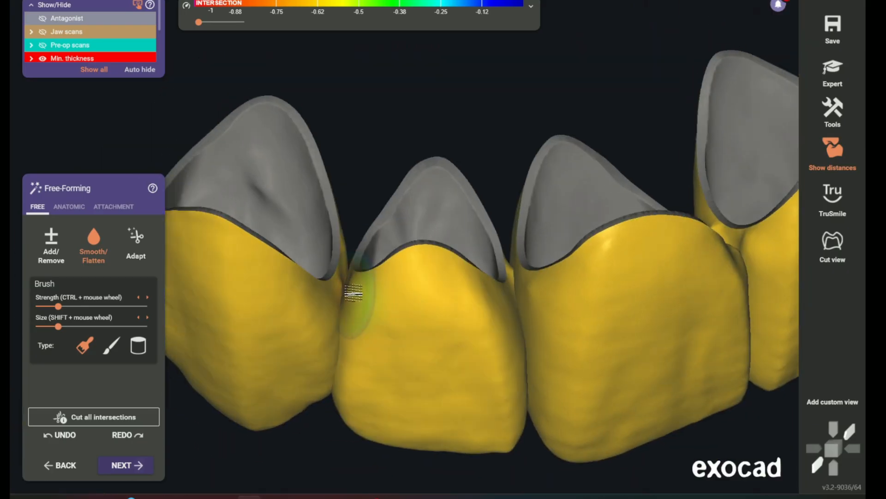
right_drag(596, 277, 447, 407)
middle_drag(447, 407, 393, 120)
mouse_move(560, 158)
right_down()
mouse_move(530, 221)
mouse_move(439, 262)
mouse_move(636, 280)
right_up()
scroll(512, 352, down, 3)
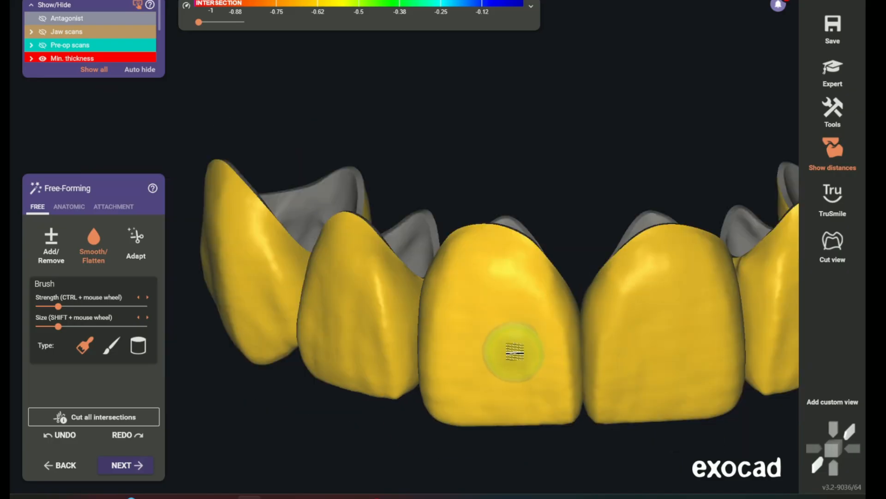
Smooth the facial and proximal surfaces of the remaining anterior crowns
right_drag(508, 352, 491, 344)
scroll(416, 231, up, 3)
right_drag(445, 176, 465, 196)
scroll(458, 274, down, 3)
middle_drag(434, 415, 422, 273)
scroll(422, 273, up, 3)
scroll(421, 273, down, 3)
right_drag(422, 273, 441, 263)
scroll(442, 263, up, 3)
mouse_move(567, 246)
right_down()
mouse_move(560, 279)
mouse_move(518, 263)
mouse_move(769, 264)
mouse_move(587, 116)
mouse_move(467, 203)
mouse_move(524, 175)
right_up()
shift+scroll(466, 203, up, 3)
right_drag(411, 217, 461, 323)
Smooth the lingual surfaces of teeth 6, 7 and 8 with a stronger brush to reduce the antagonist intersections
click(69, 207)
click(40, 207)
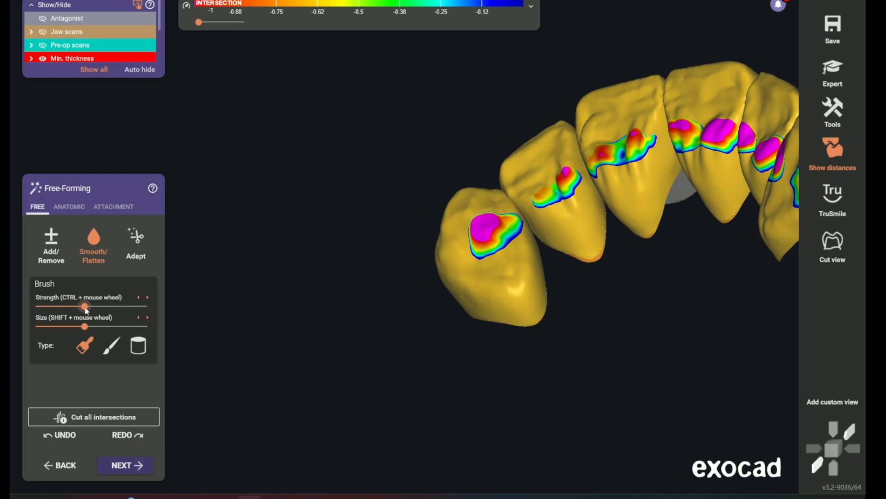
scroll(489, 229, up, 2)
mouse_move(491, 219)
mouse_down()
mouse_move(593, 139)
mouse_move(681, 111)
mouse_move(663, 124)
mouse_up()
right_drag(663, 125, 566, 230)
ctrl+drag(566, 229, 542, 223)
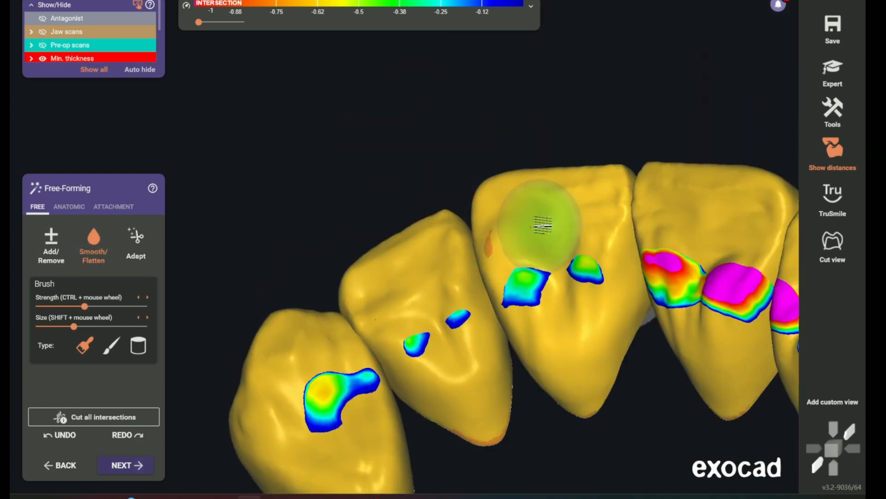
scroll(542, 223, down, 2)
Remove material from the lingual surface of tooth 9 where it intersects the antagonist
right_drag(542, 223, 481, 271)
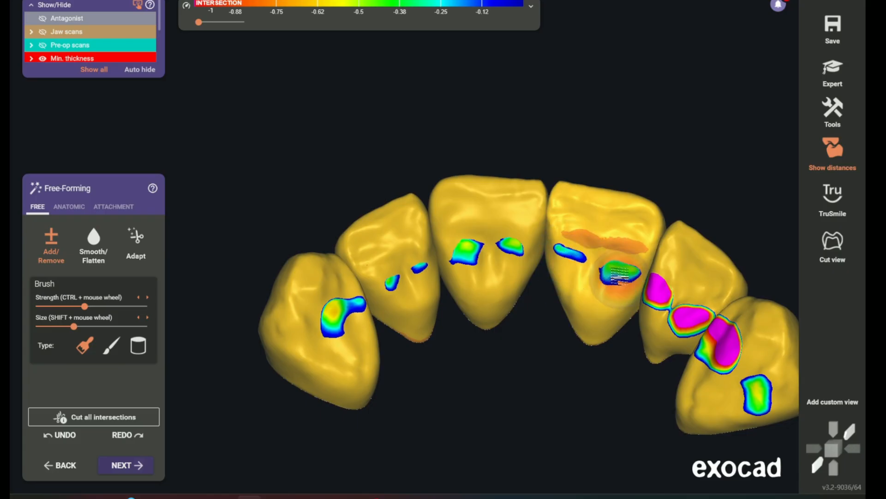
scroll(574, 227, up, 2)
mouse_move(560, 235)
mouse_down()
mouse_move(628, 242)
mouse_move(632, 226)
mouse_up()
scroll(587, 351, down, 3)
middle_drag(588, 350, 472, 311)
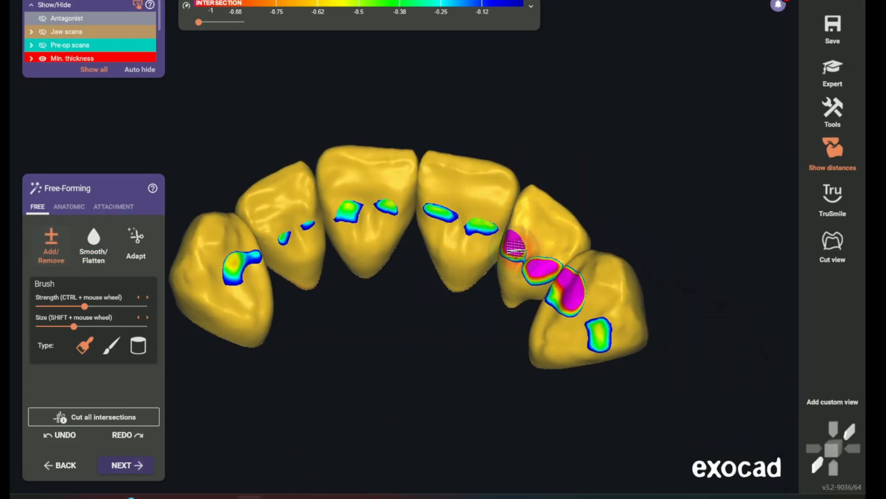
Remove and smooth the excess lingual material on teeth 10 and 11 to reduce their antagonist intersections
mouse_move(526, 226)
mouse_down()
mouse_move(544, 247)
mouse_move(531, 217)
mouse_up()
scroll(505, 260, up, 3)
click(94, 247)
right_drag(517, 385, 476, 386)
click(51, 247)
scroll(481, 311, up, 3)
mouse_move(538, 289)
shift+mouse_down()
mouse_move(594, 283)
mouse_move(576, 292)
mouse_move(595, 295)
shift+mouse_up()
mouse_move(665, 377)
shift+mouse_down()
mouse_move(680, 374)
mouse_move(669, 365)
shift+mouse_up()
mouse_move(614, 301)
mouse_down()
mouse_move(670, 337)
mouse_move(688, 362)
mouse_move(665, 365)
mouse_up()
Refine the crown surfaces by alternating between smoothing and adding or removing material
click(94, 247)
click(51, 247)
scroll(639, 406, down, 3)
middle_drag(349, 252, 603, 241)
scroll(341, 407, up, 3)
click(94, 247)
scroll(460, 369, down, 3)
click(54, 261)
mouse_move(472, 298)
right_down()
mouse_move(476, 340)
mouse_move(429, 299)
mouse_move(478, 180)
mouse_move(471, 191)
right_up()
Finish free-forming the crowns and proceed past the pre-op scan adaptation to the connectors
scroll(476, 339, down, 3)
scroll(465, 200, down, 2)
click(135, 463)
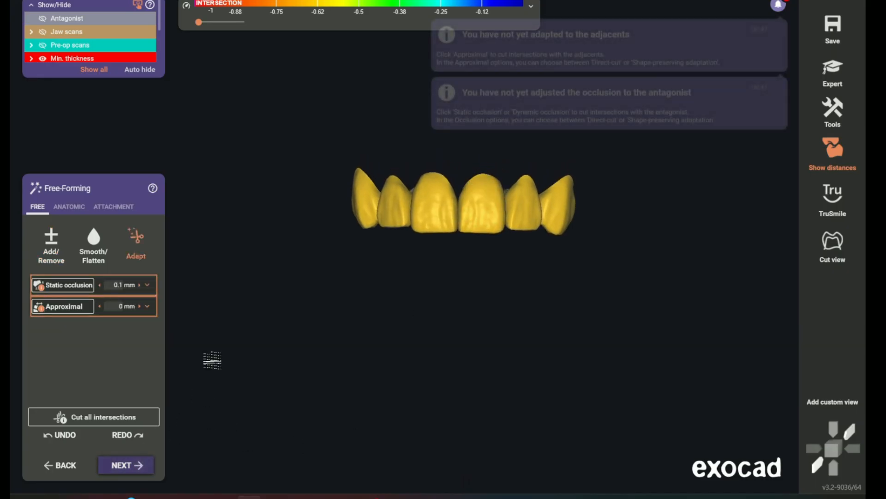
middle_drag(404, 296, 372, 354)
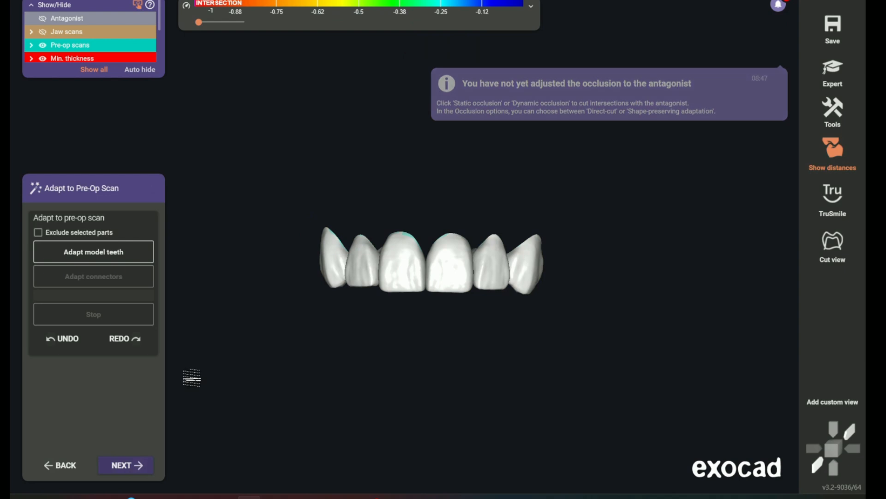
click(135, 465)
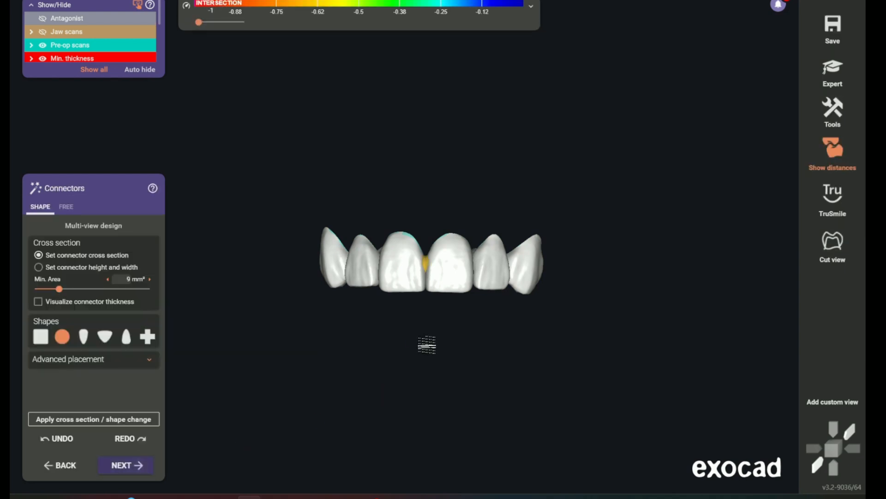
Change the connectors to the plus-sign shape with the minimum section ignored, and apply the shape change
right_drag(453, 381, 420, 254)
middle_drag(419, 254, 424, 324)
scroll(419, 280, up, 5)
scroll(420, 280, up, 2)
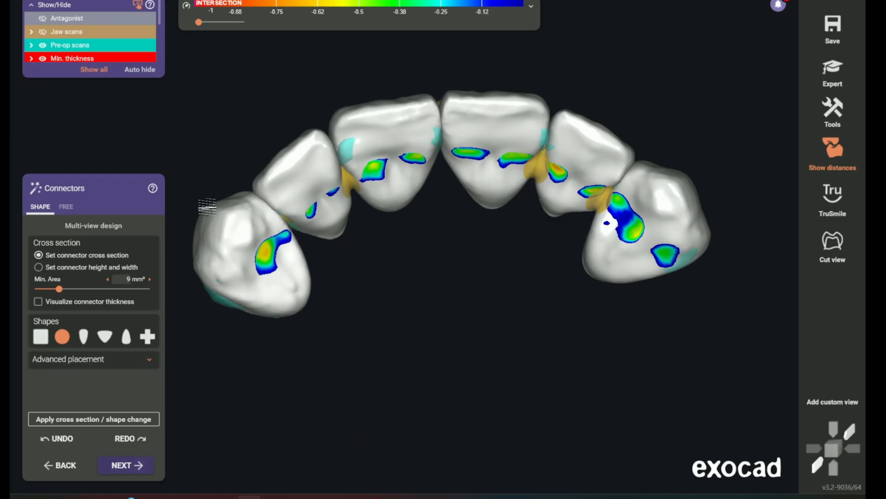
click(147, 338)
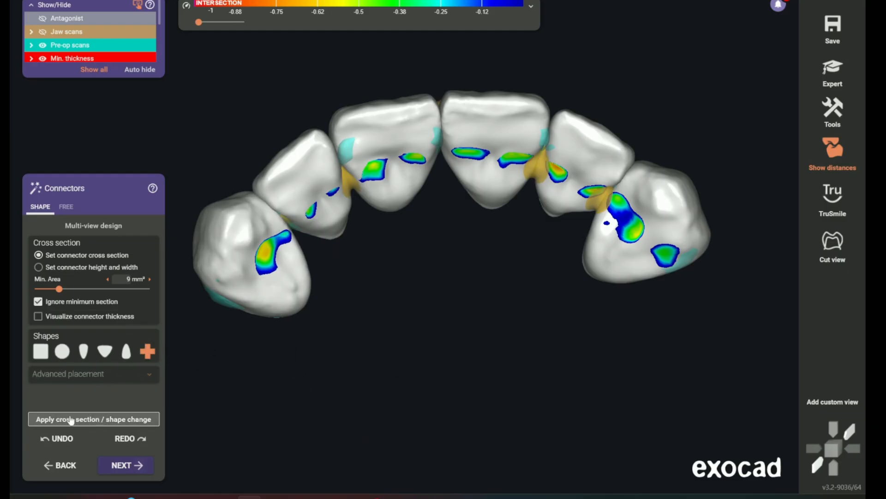
click(113, 419)
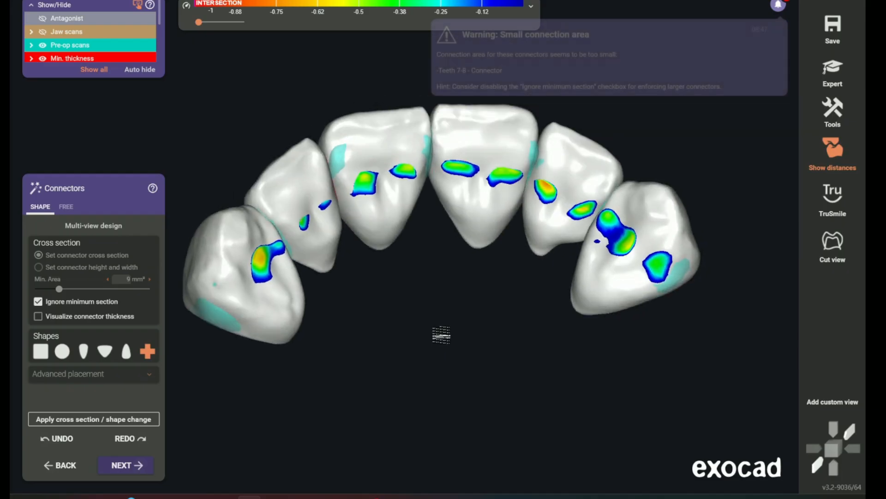
Examine the connector areas between teeth 6 to 11, especially between teeth 7 and 8
scroll(442, 333, up, 5)
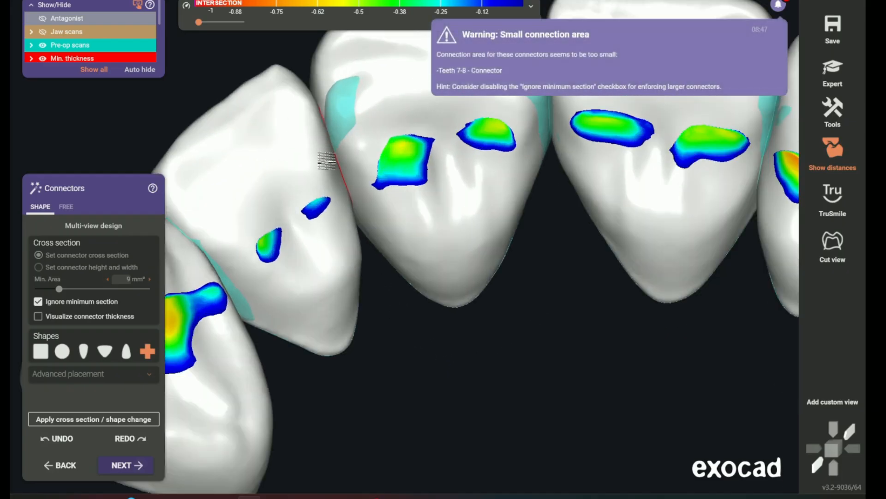
scroll(594, 331, down, 5)
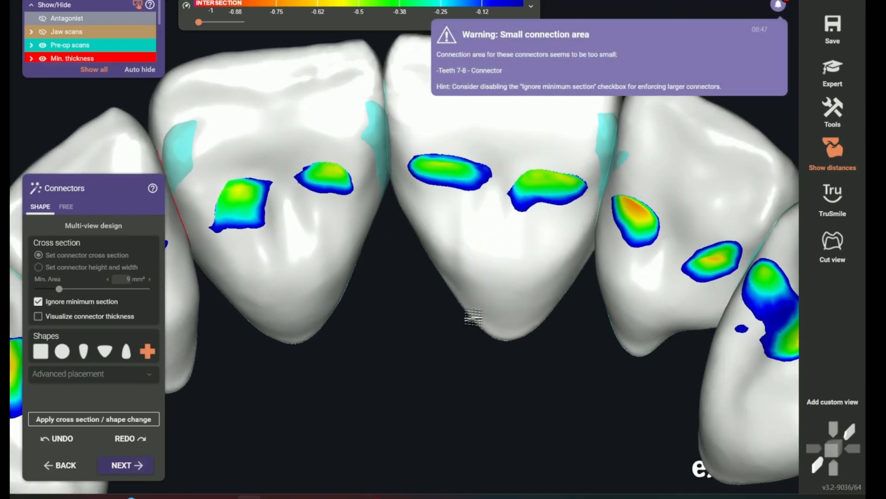
scroll(574, 306, down, 5)
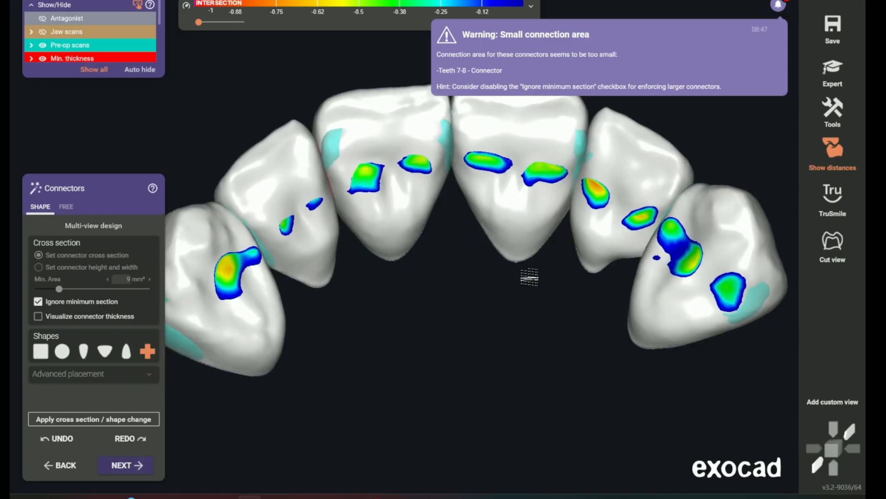
right_drag(485, 280, 525, 337)
middle_drag(525, 337, 443, 284)
scroll(443, 301, down, 3)
right_drag(443, 302, 457, 345)
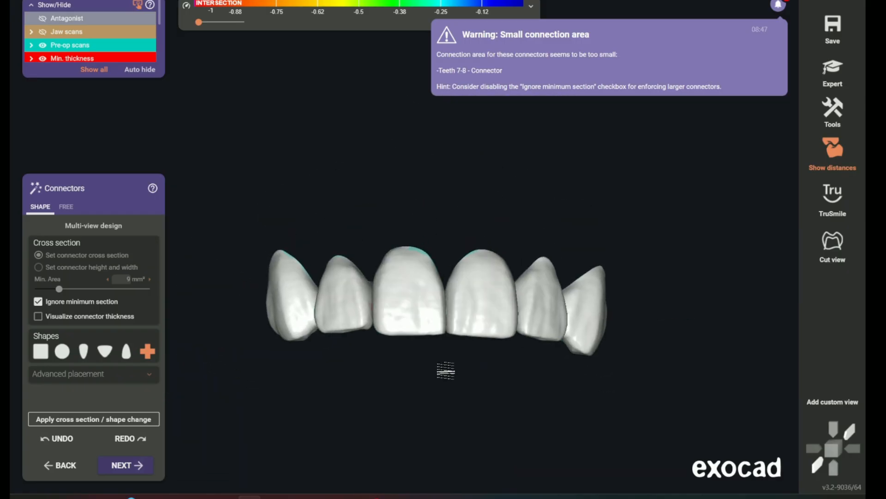
Merge and save the restorations, and turn off the distance display to view the finished crowns
click(121, 465)
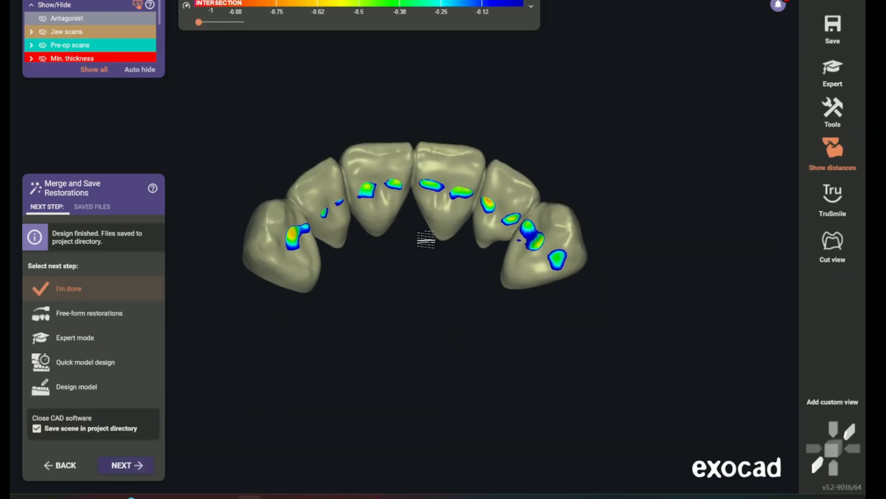
click(815, 143)
right_drag(632, 162, 494, 154)
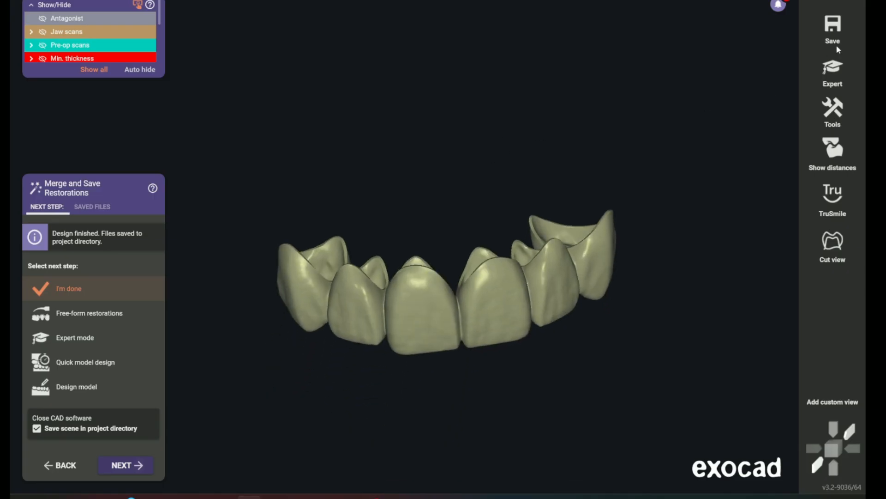
Save the merged crown design as a plain STL named "Design crowns" in the Provis folder
click(832, 35)
click(693, 106)
text(Design)
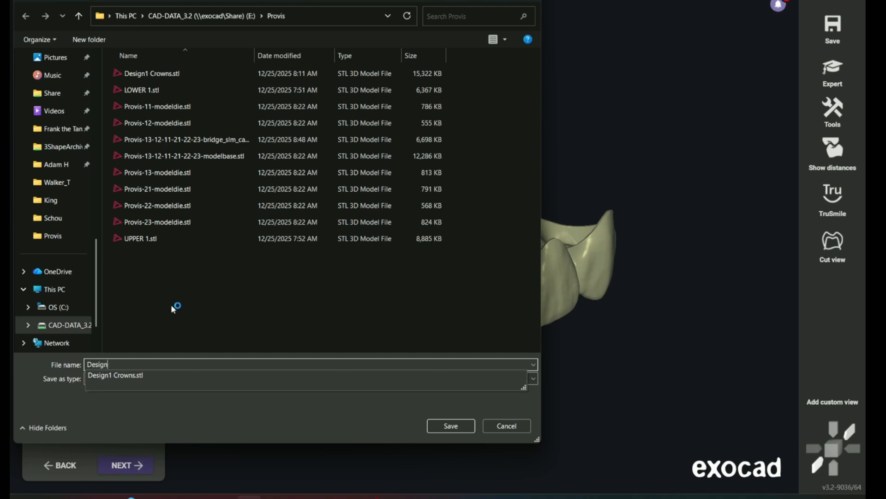
text( crowns)
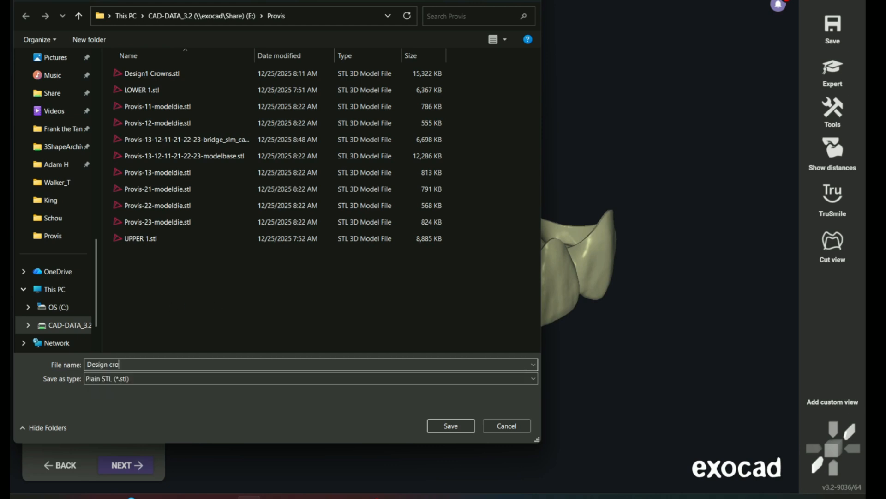
click(463, 425)
click(398, 296)
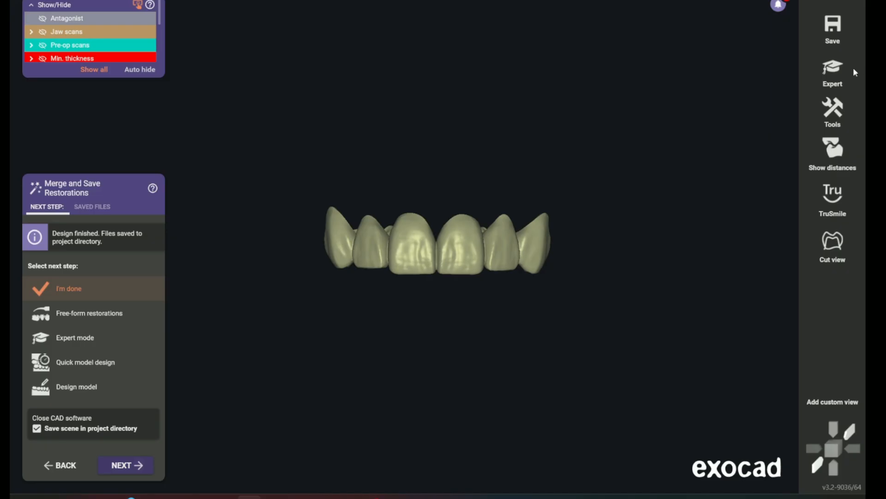
Switch from the wizard to expert mode
click(834, 74)
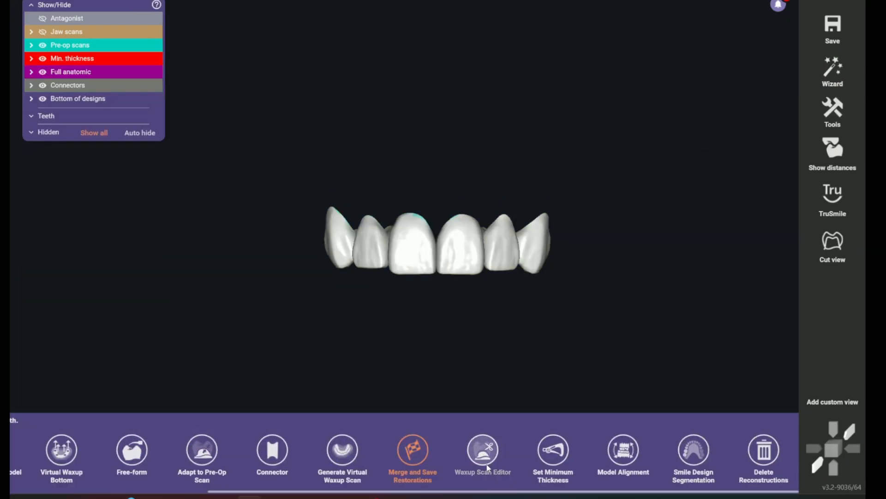
Confirm the provisional crown bottoms for teeth 6 to 11 with "Design without tooth library" as the next step
scroll(487, 467, left, 5)
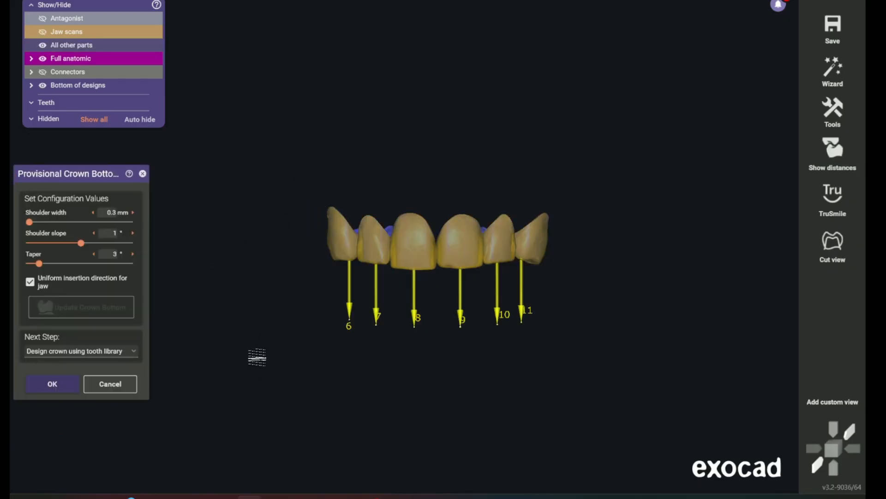
click(52, 353)
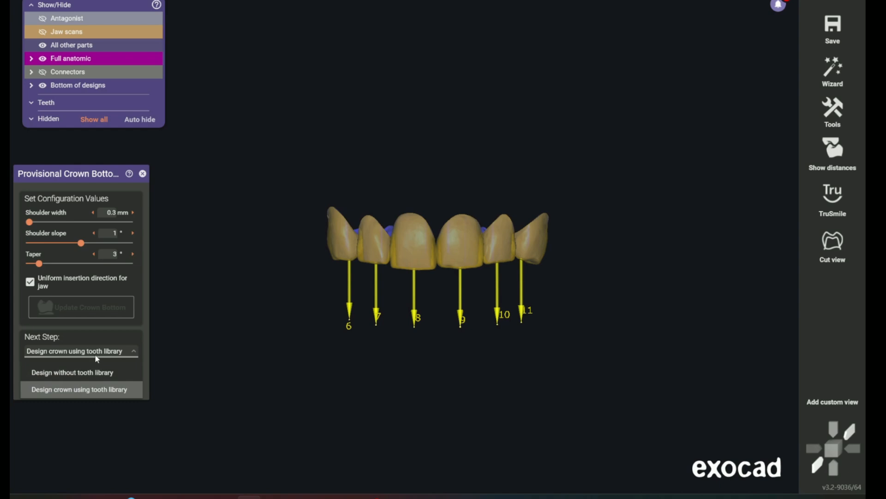
click(67, 372)
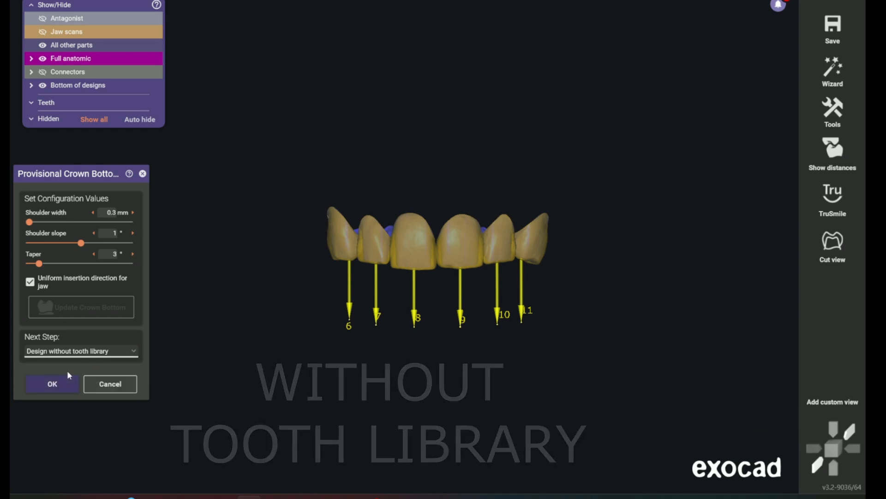
click(54, 388)
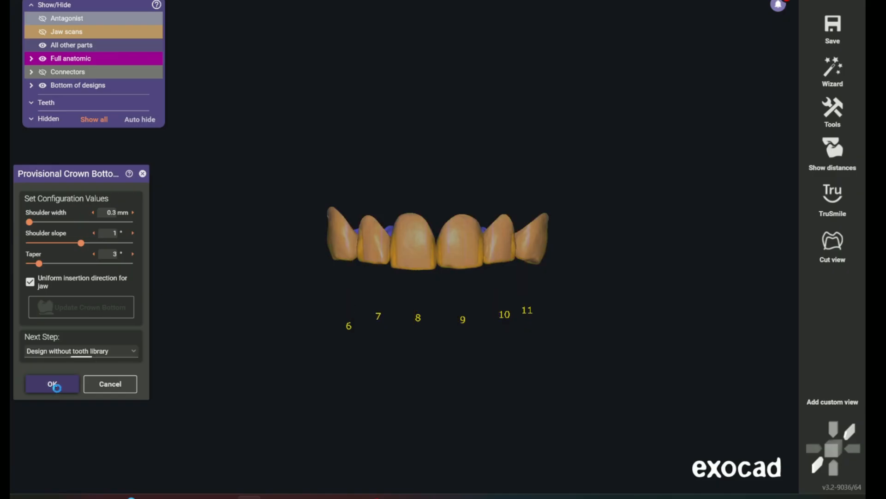
Align the jaw scans for a plateless model with extra dies and accept the alignment
mouse_move(425, 488)
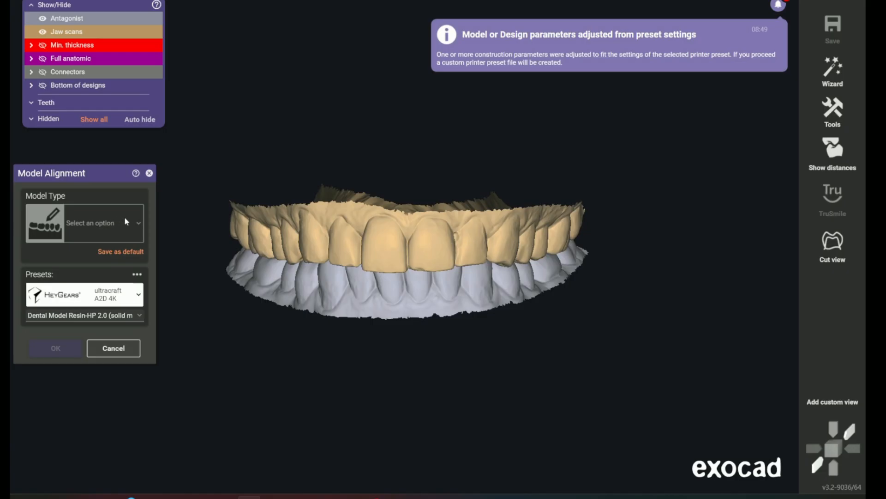
click(124, 220)
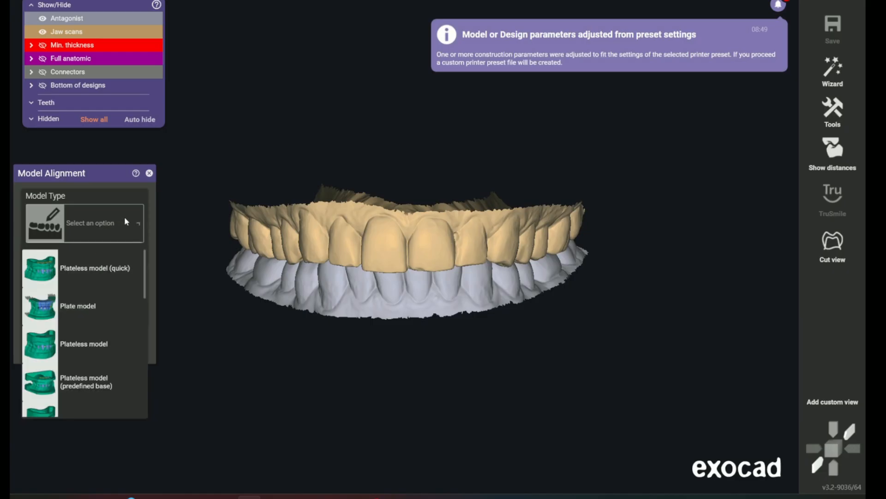
click(96, 345)
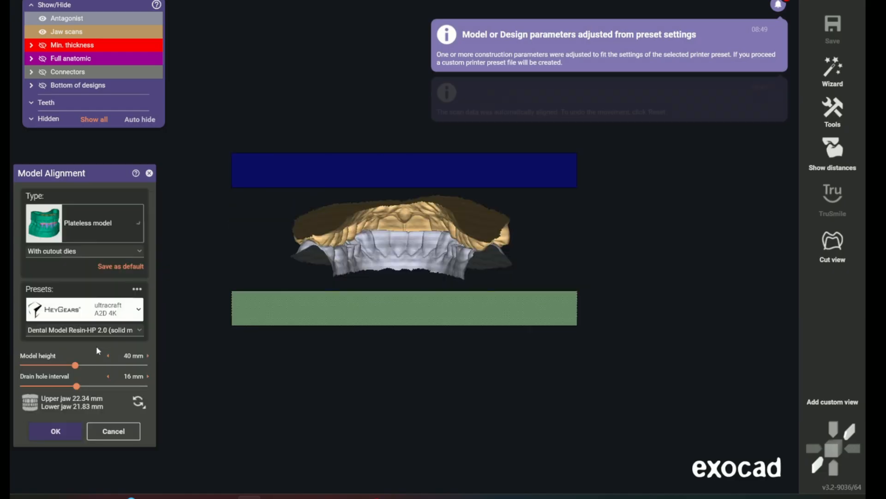
click(62, 251)
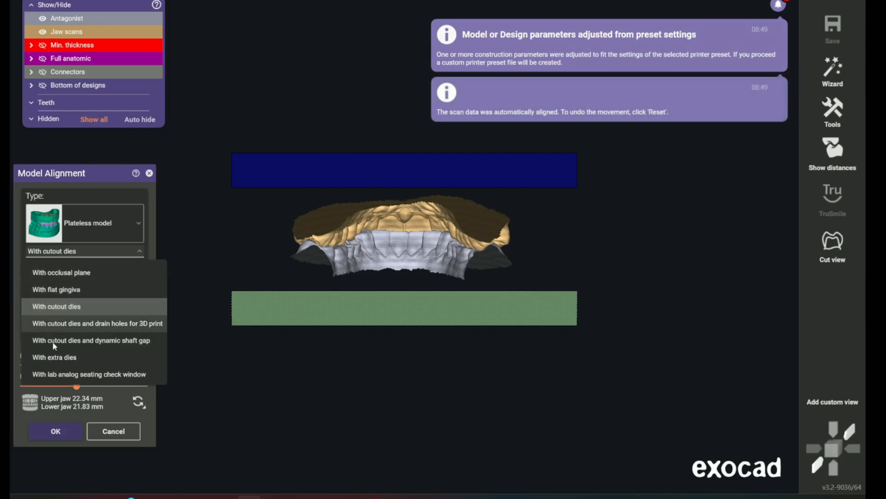
click(49, 358)
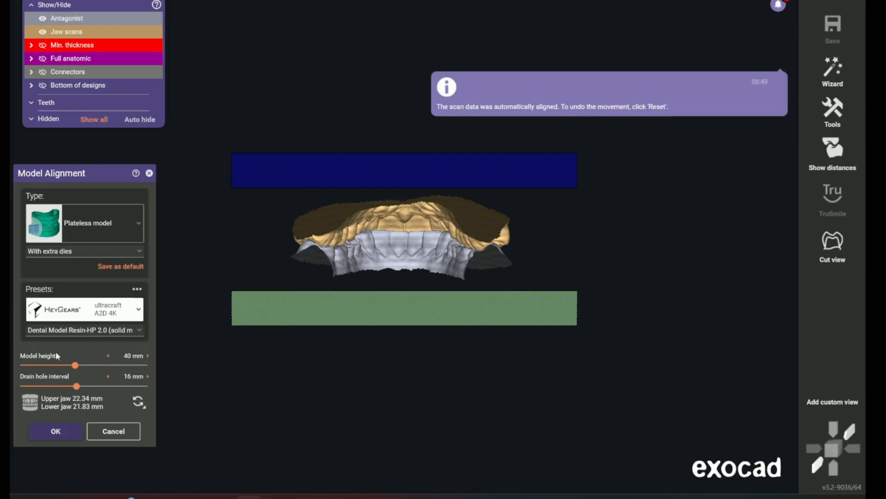
mouse_move(340, 337)
right_down()
mouse_move(327, 334)
mouse_move(342, 336)
right_up()
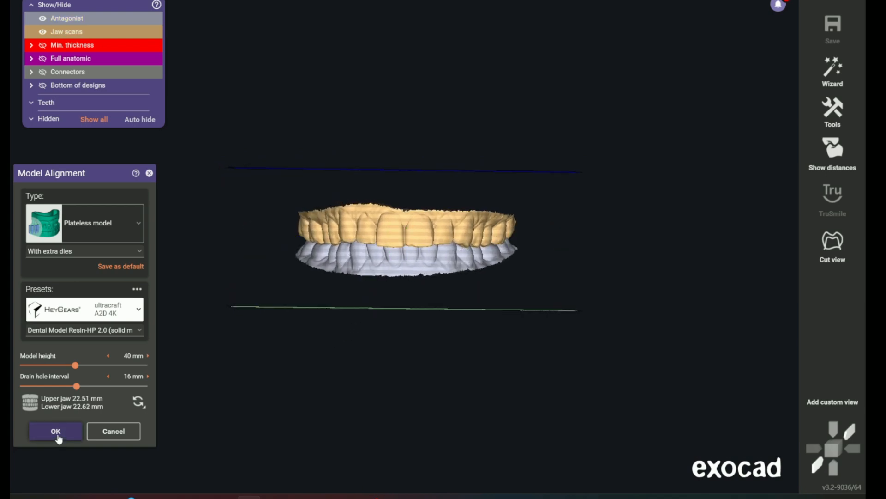
click(56, 432)
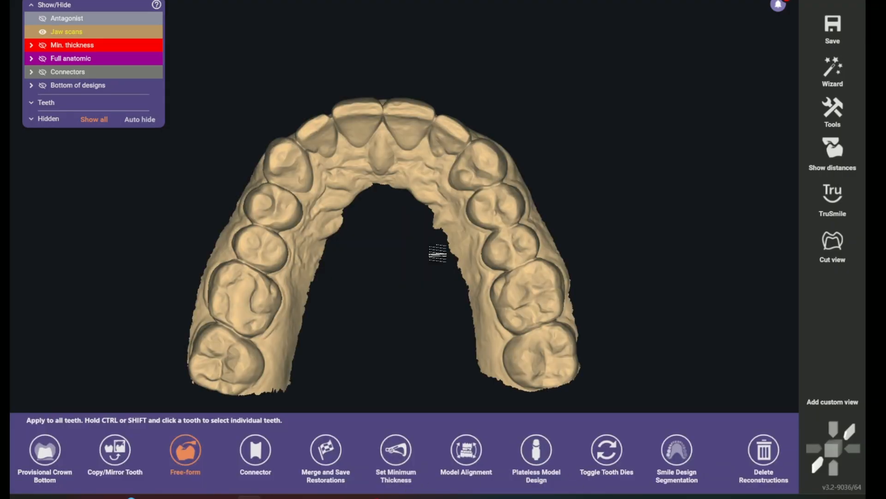
Virtually extract tooth 6 from the upper jaw scan using the No Copy option
click(361, 186)
right_click(357, 181)
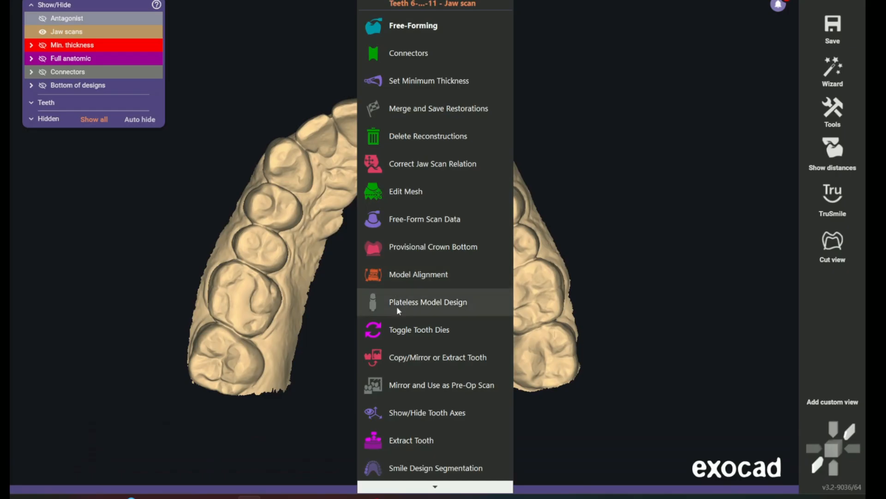
click(408, 440)
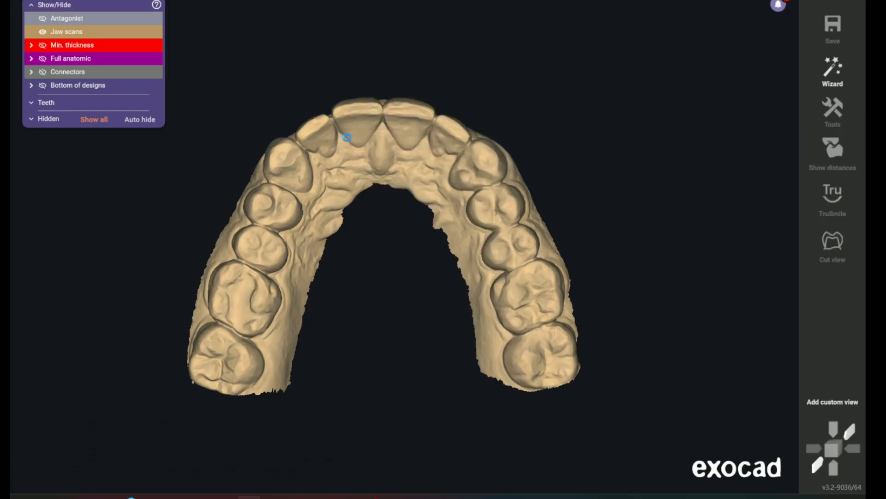
scroll(383, 197, up, 2)
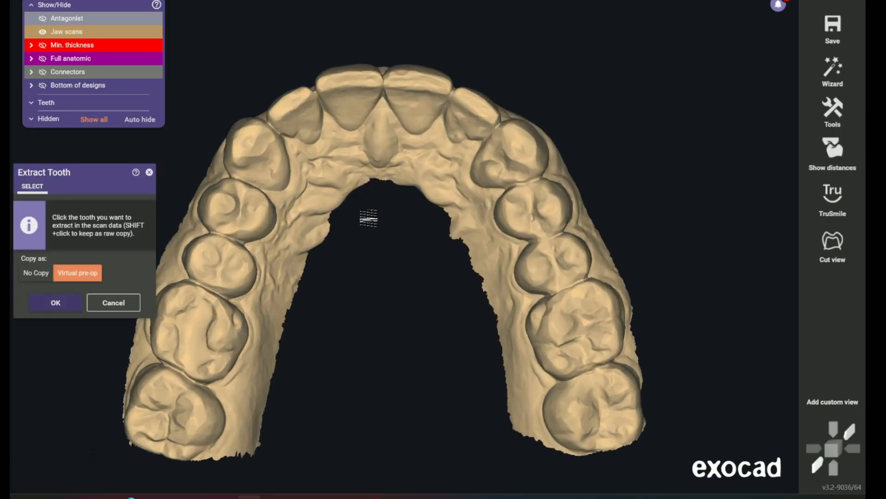
middle_drag(359, 227, 412, 234)
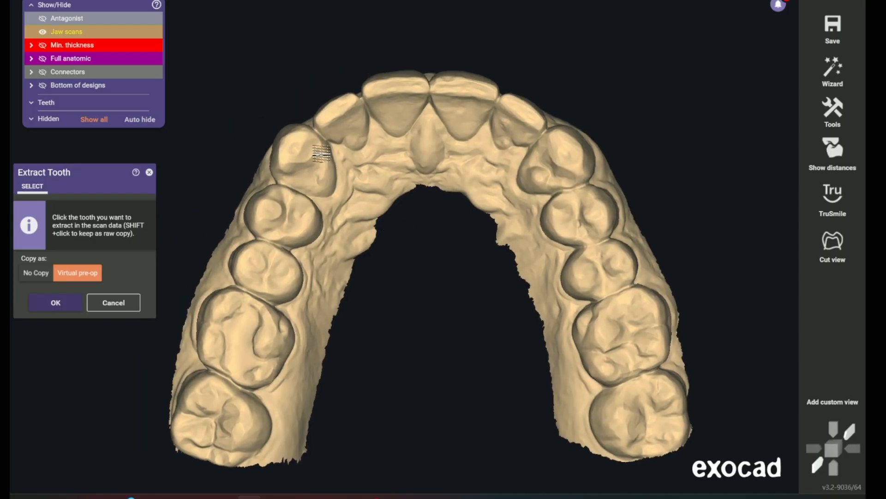
click(39, 274)
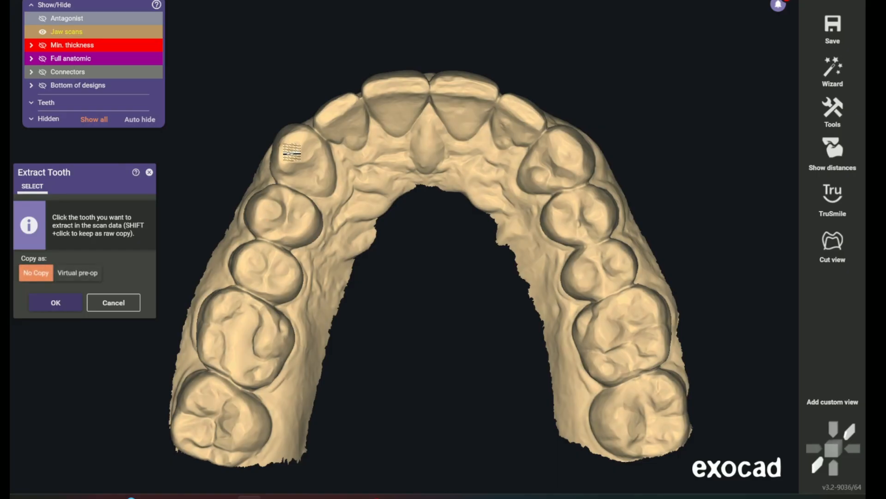
click(293, 152)
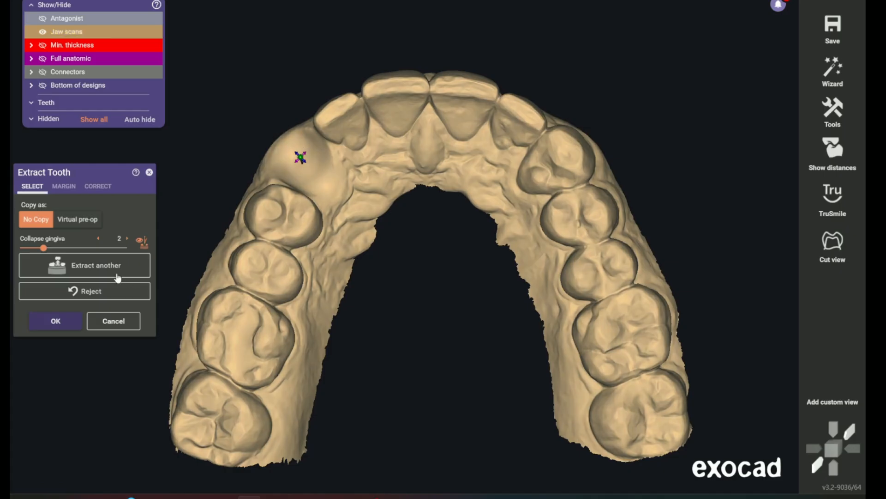
Extract teeth 7, 8, 9, 10 and 11 from the upper jaw scan without copies and accept the extractions
click(83, 269)
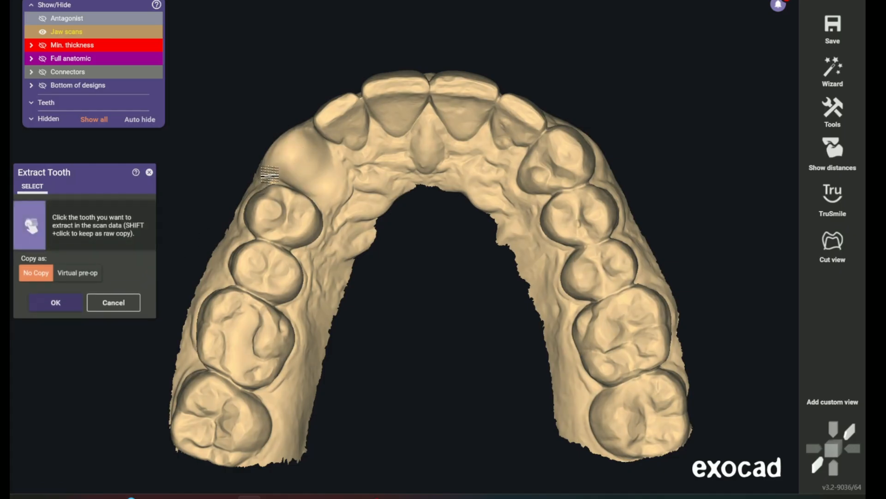
click(343, 112)
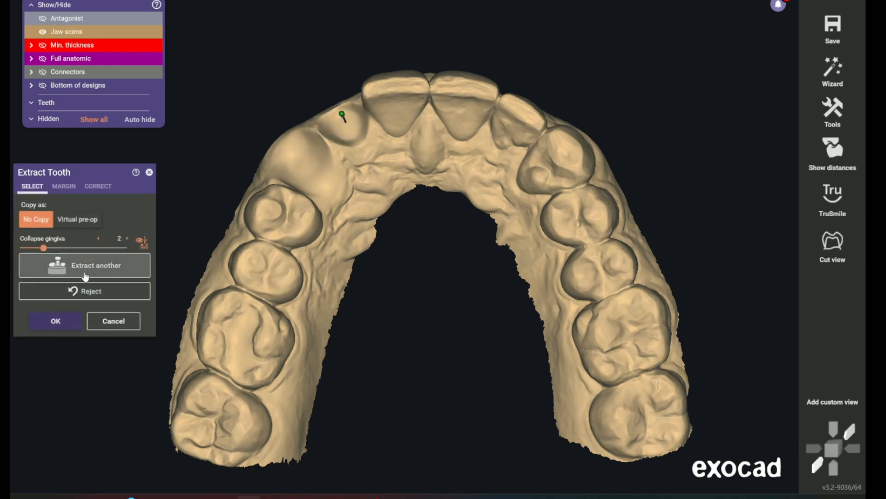
click(84, 273)
click(395, 96)
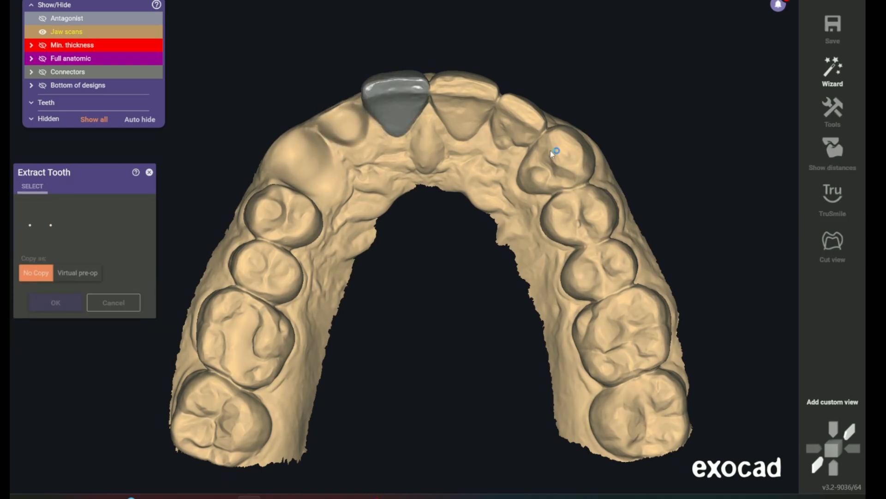
click(82, 274)
click(462, 94)
click(79, 273)
click(520, 115)
click(59, 266)
click(556, 157)
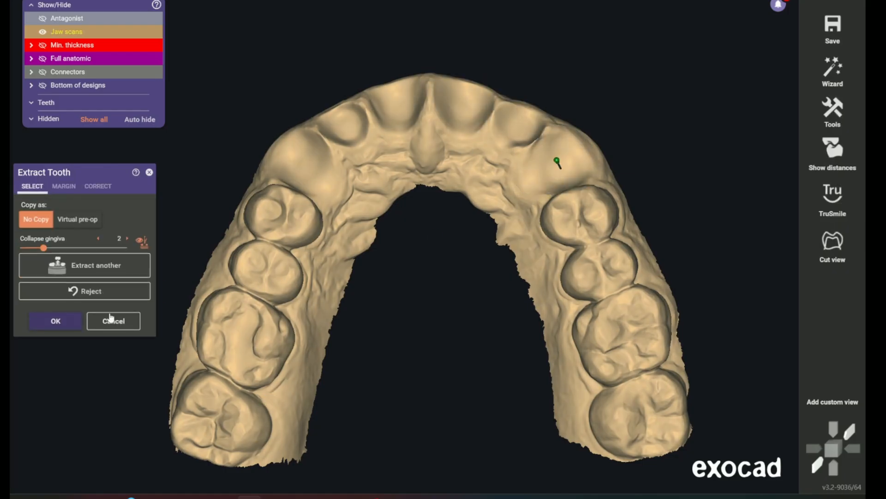
click(56, 320)
Start the plateless model design and assign provisional stumps to teeth 6 to 11, toggling all teeth simultaneously
mouse_move(369, 496)
click(534, 454)
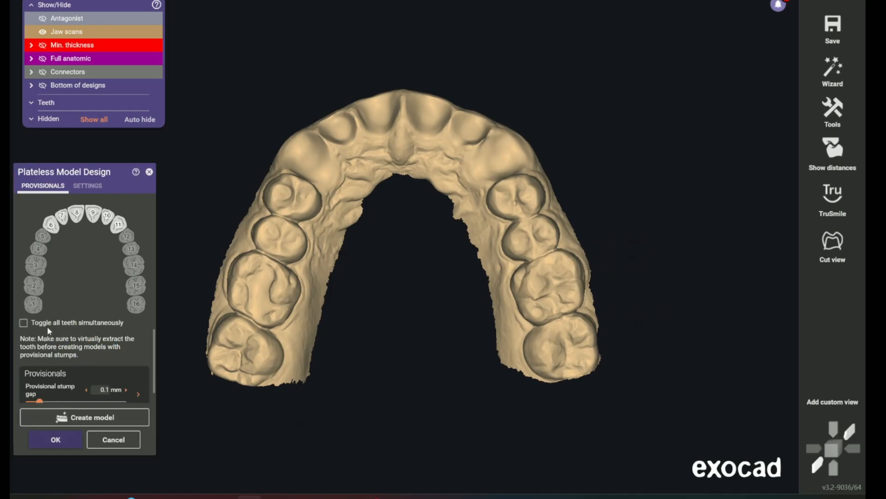
click(23, 323)
click(52, 226)
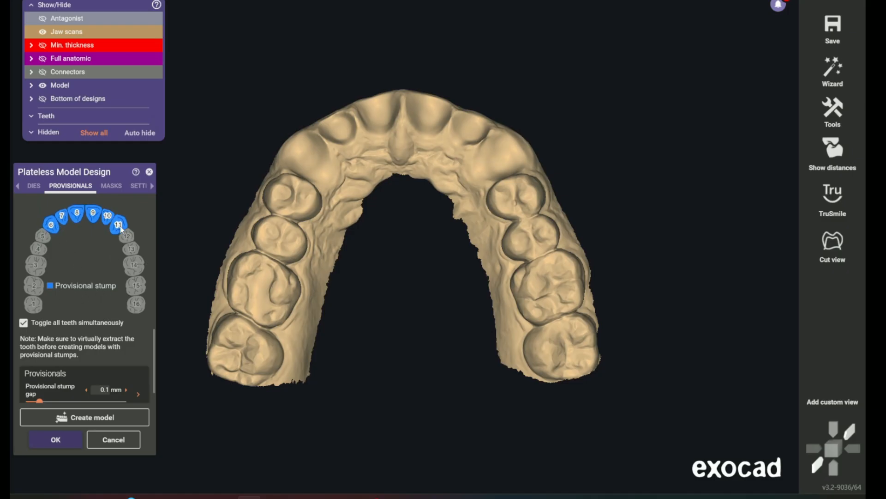
Set the provisional stump gap to 0.25 mm
scroll(133, 330, down, 1)
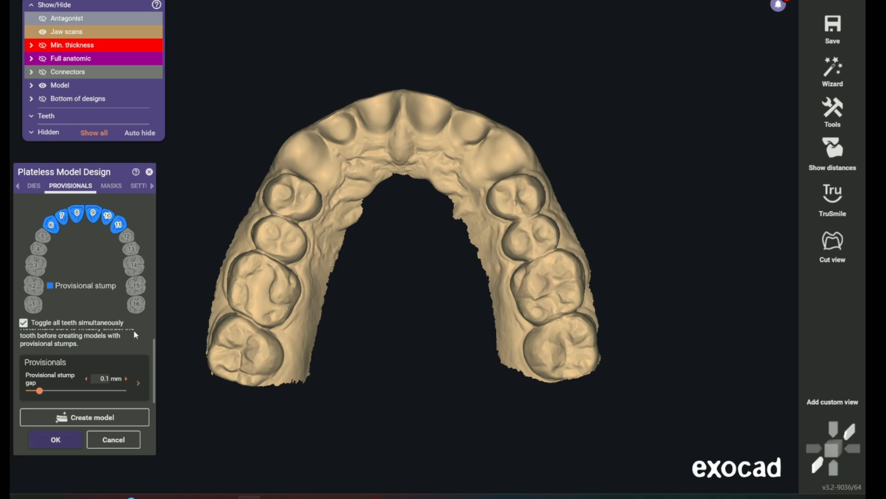
mouse_move(106, 386)
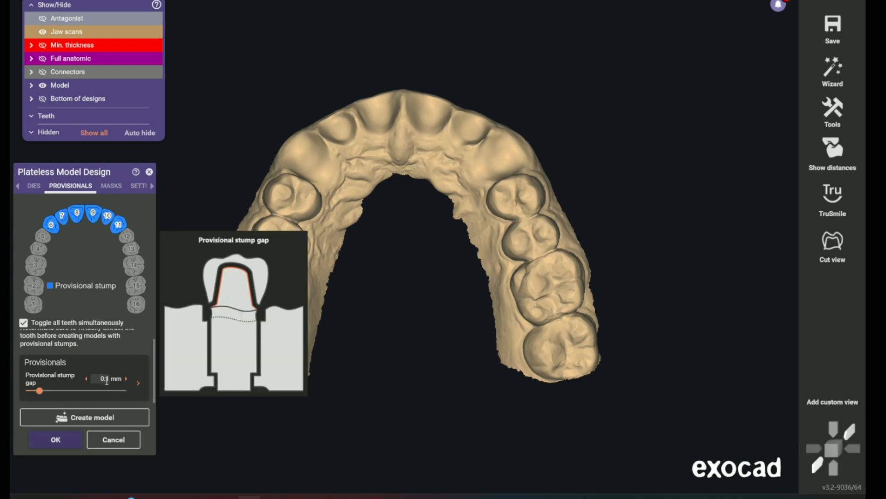
scroll(106, 379, up, 3)
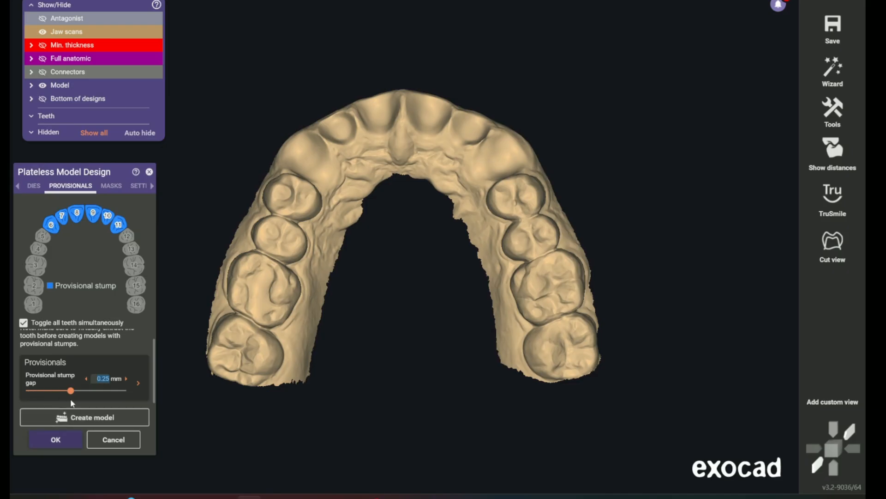
Set both the width and the average depth of the model ditch around the dies to 0.15 mm
click(138, 186)
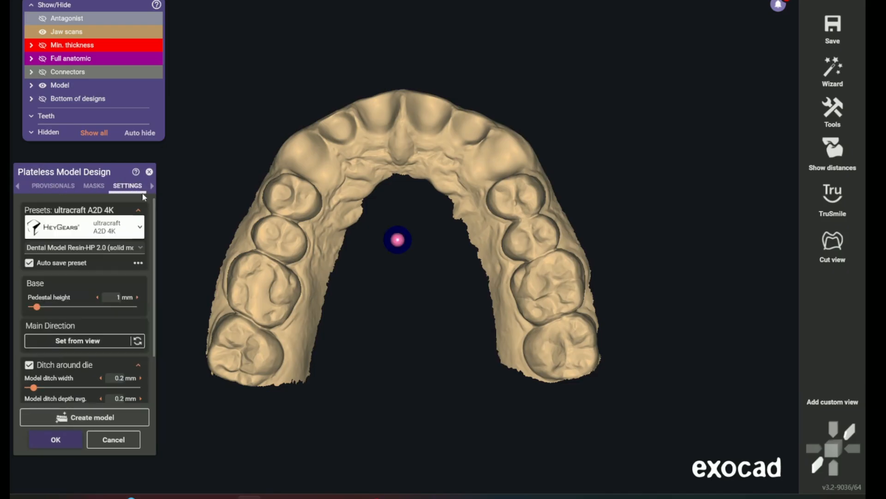
scroll(147, 303, down, 3)
scroll(149, 306, down, 1)
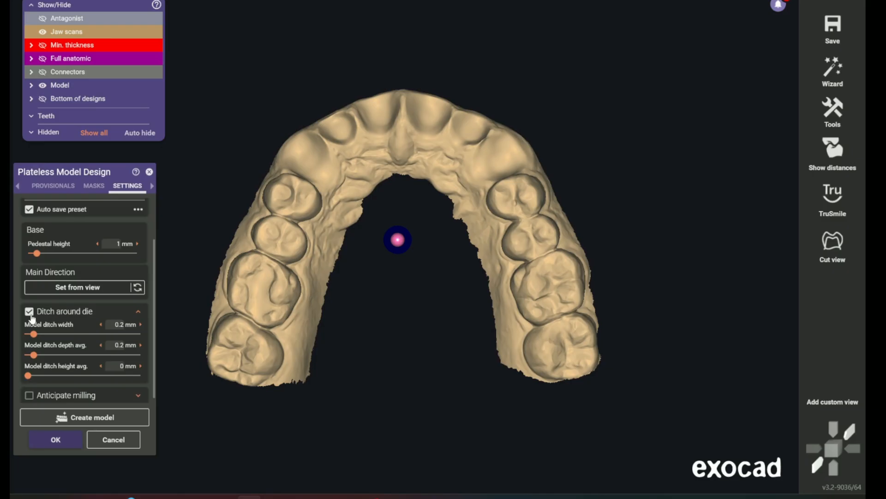
mouse_move(29, 318)
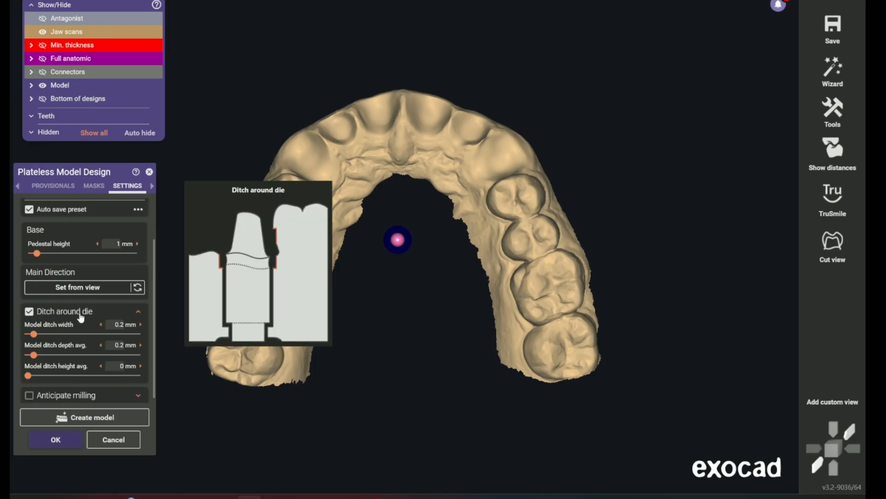
mouse_move(52, 335)
click(124, 323)
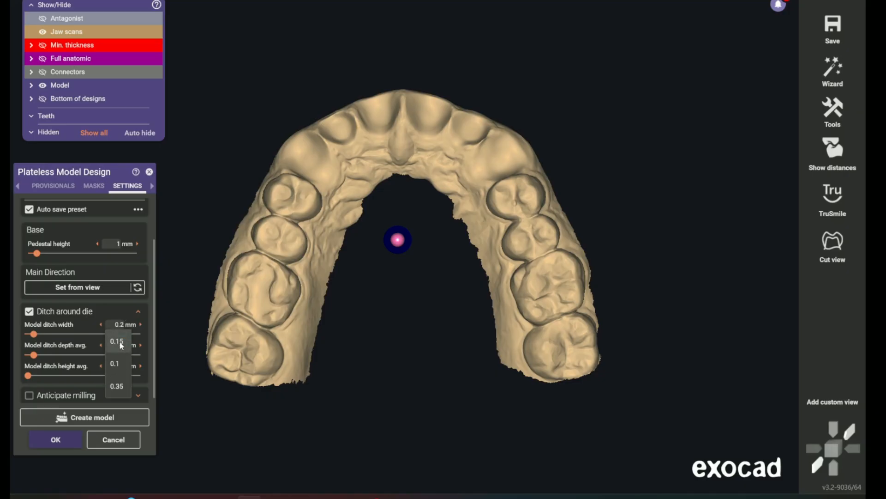
click(117, 342)
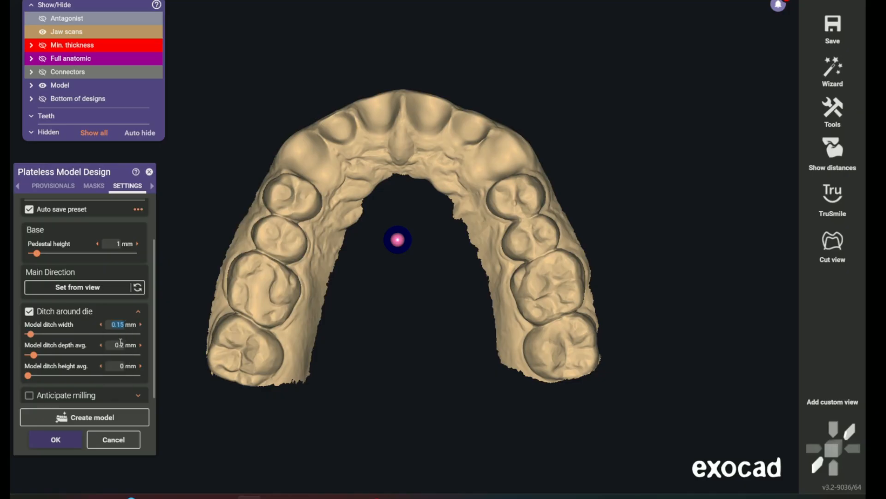
mouse_move(57, 351)
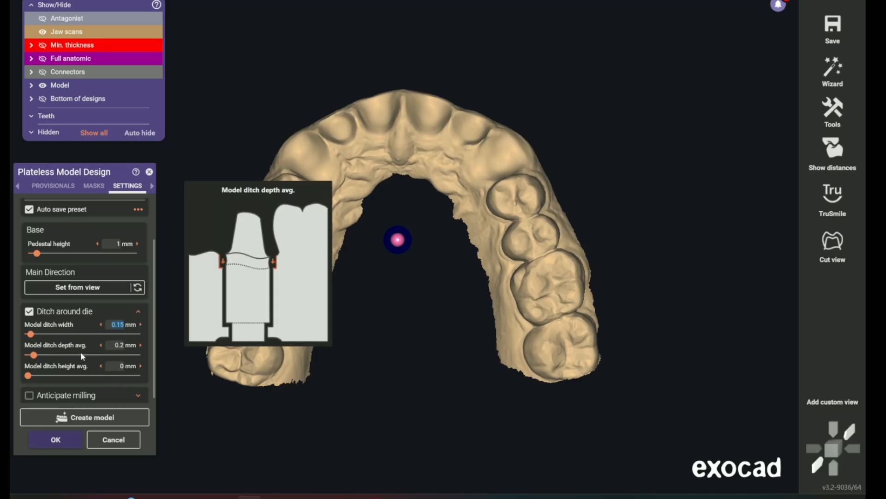
click(120, 345)
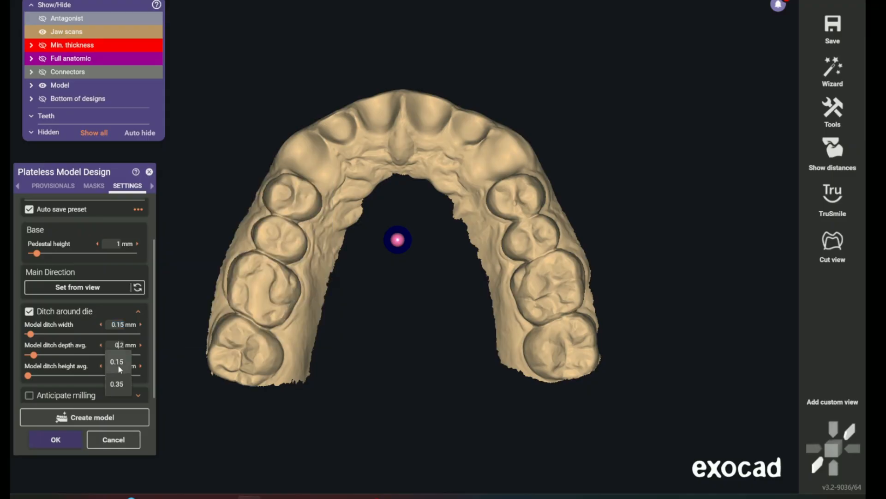
click(118, 364)
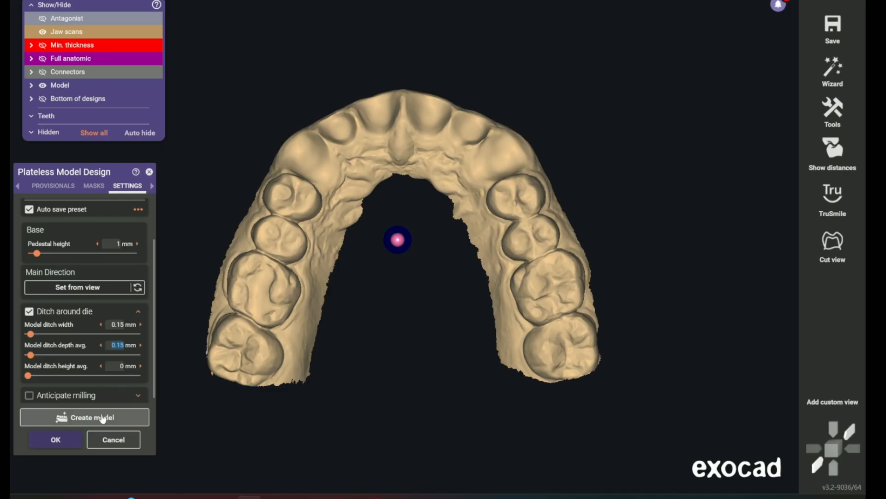
Generate the upper plateless model with the provisional stumps, inspect the ditches around the dies, and accept it
click(102, 418)
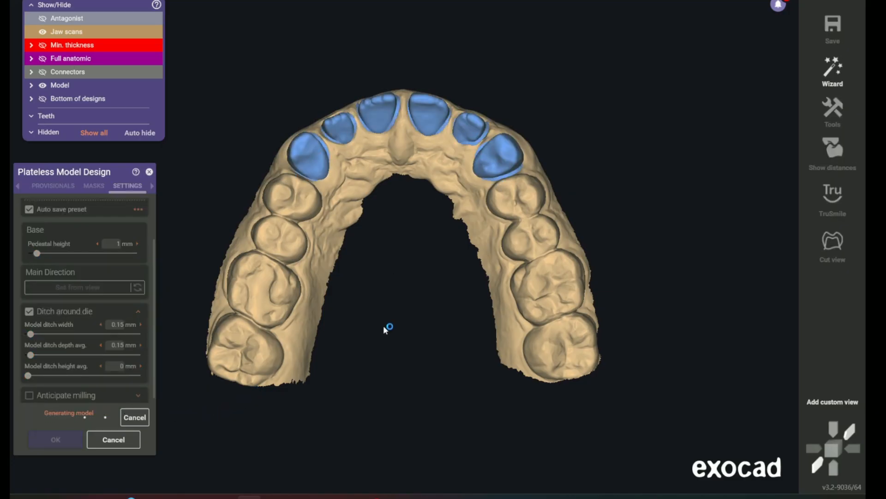
right_drag(432, 159, 419, 189)
scroll(419, 189, up, 5)
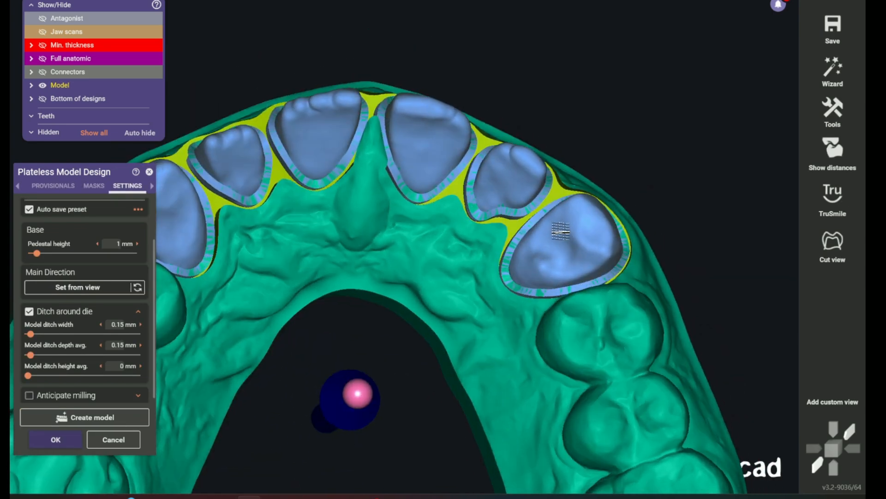
right_drag(561, 231, 557, 234)
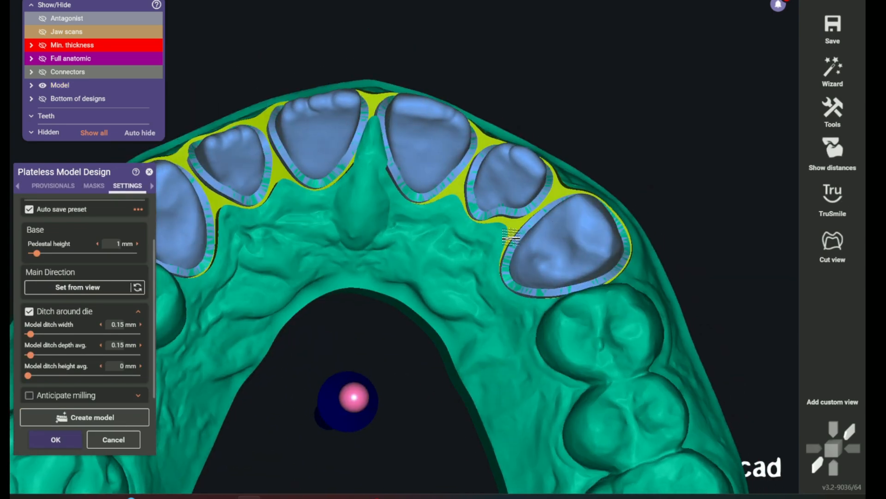
scroll(361, 199, up, 3)
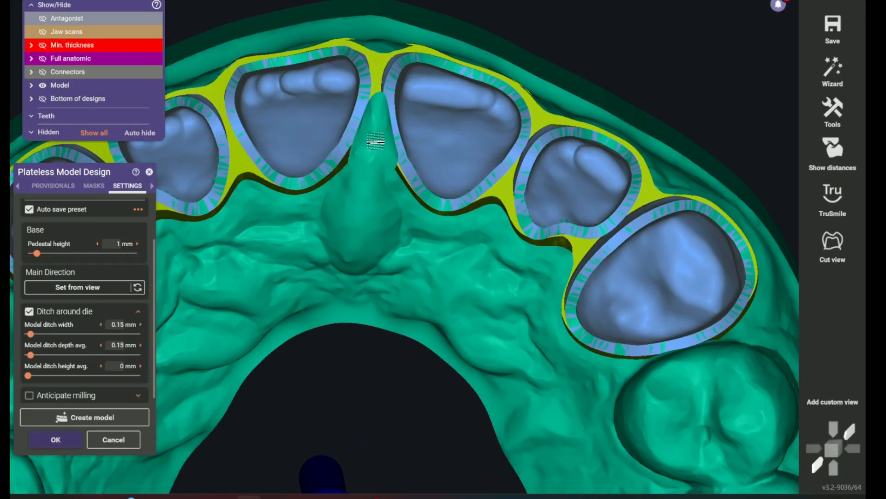
click(60, 439)
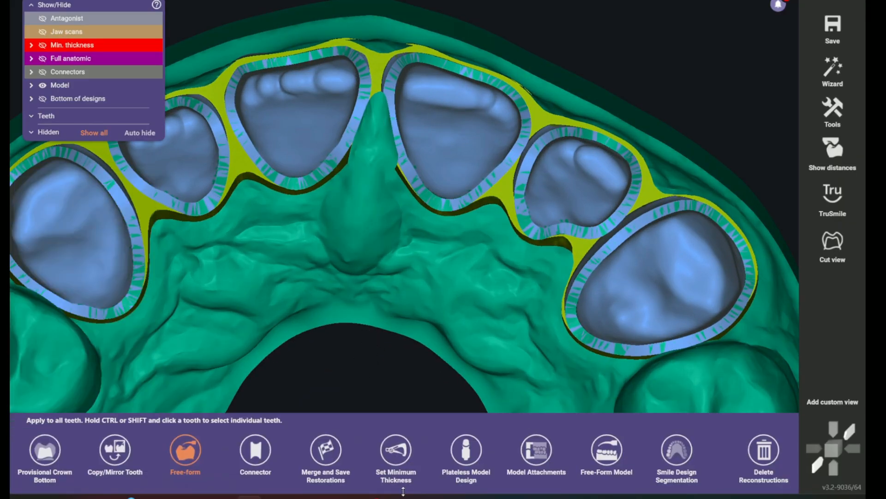
Free-form the upper model with the Smooth/Flatten brush at a reduced size, smoothing the tissue behind and between the central incisors
click(606, 450)
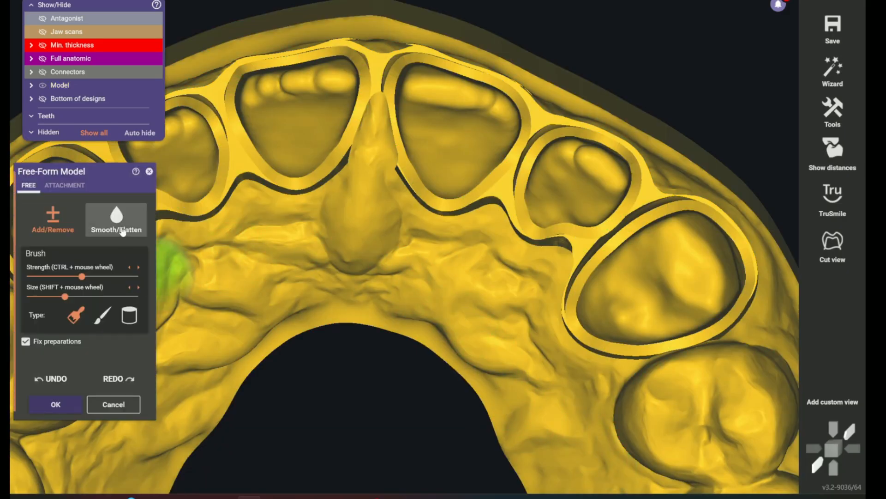
click(117, 216)
scroll(396, 99, up, 2)
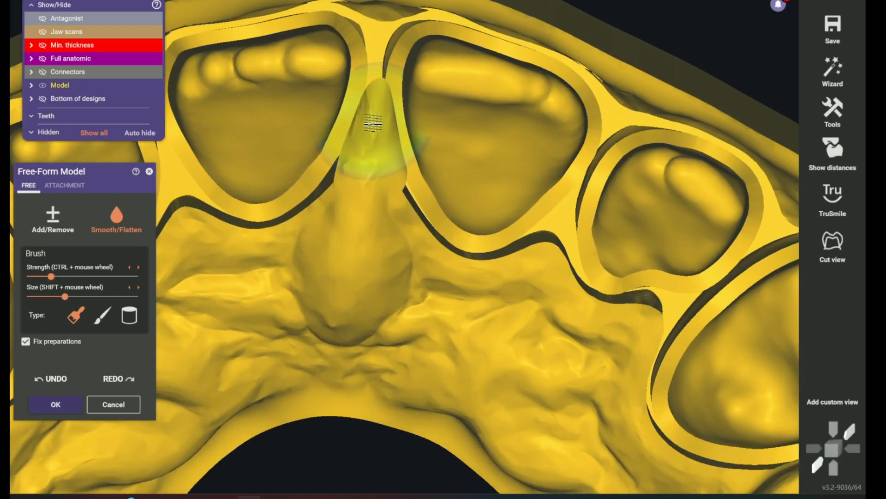
shift+scroll(375, 122, down, 3)
drag(375, 121, 363, 186)
scroll(383, 238, down, 3)
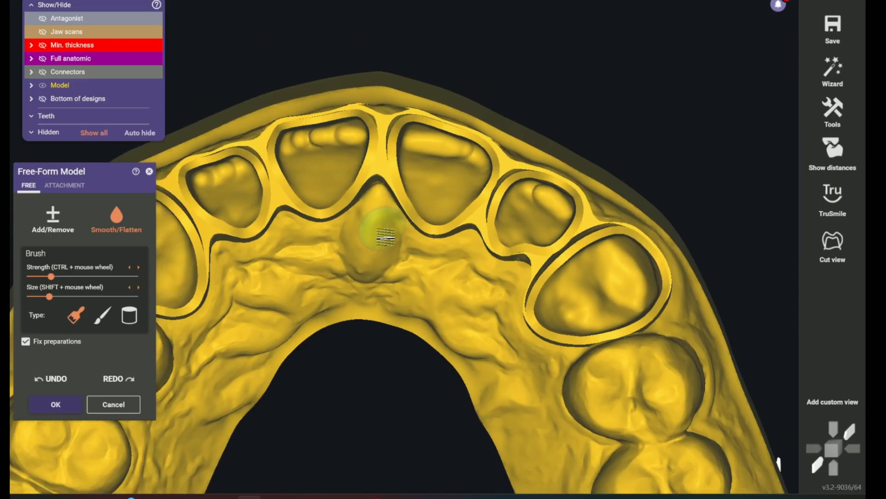
middle_drag(379, 365, 384, 310)
scroll(384, 311, down, 3)
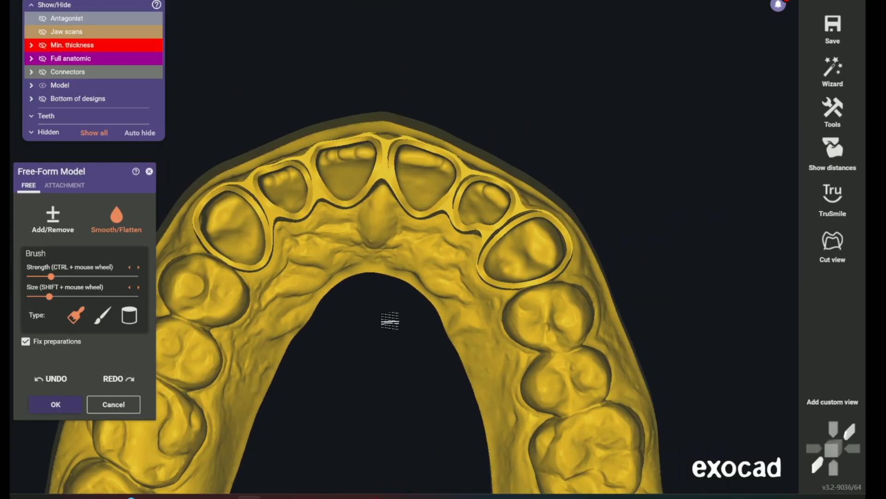
right_drag(365, 257, 360, 243)
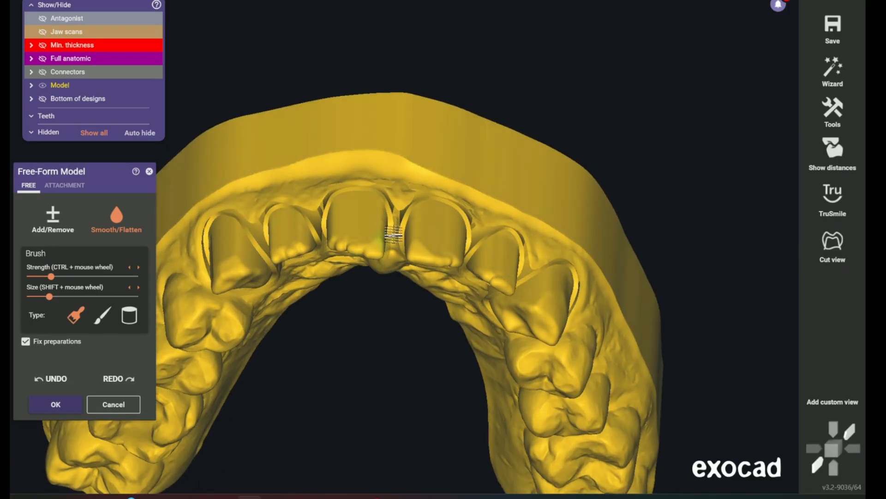
scroll(394, 234, up, 4)
mouse_move(403, 183)
right_down()
mouse_move(366, 184)
mouse_move(361, 162)
mouse_move(366, 168)
mouse_move(417, 134)
right_up()
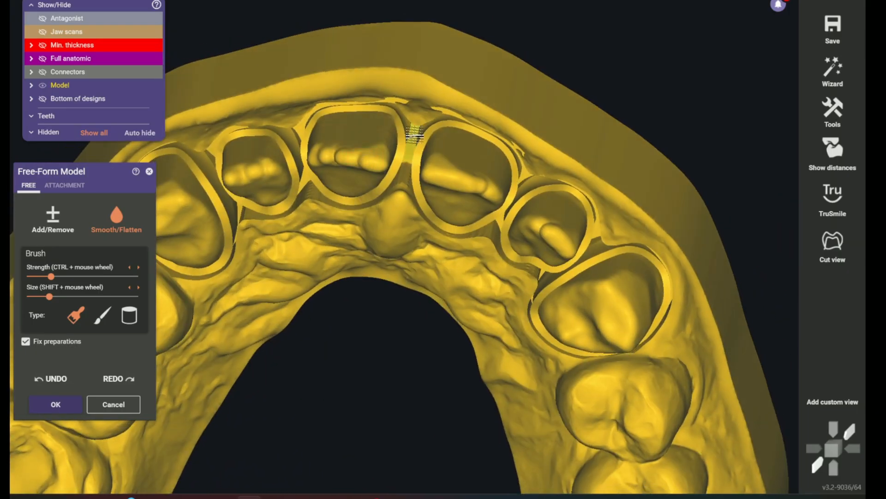
mouse_move(395, 257)
right_down()
mouse_move(396, 360)
mouse_move(358, 360)
right_up()
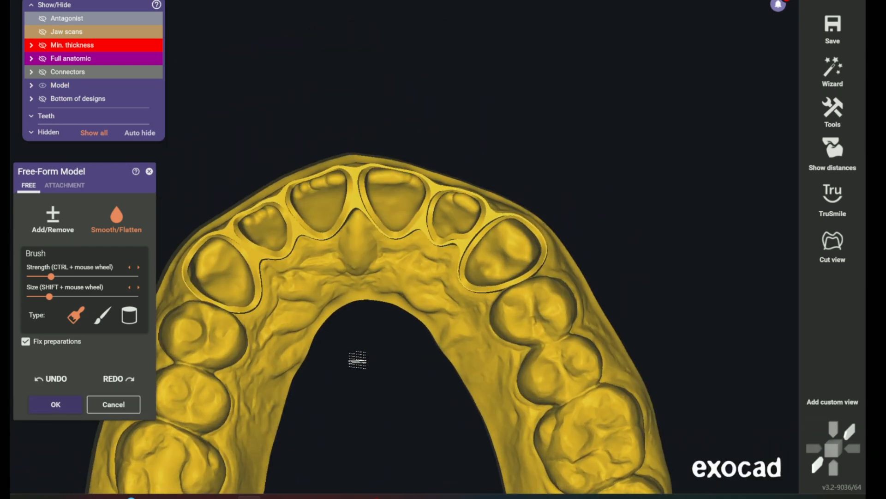
Accept the free-formed upper model and create the plateless model of the antagonist
click(69, 403)
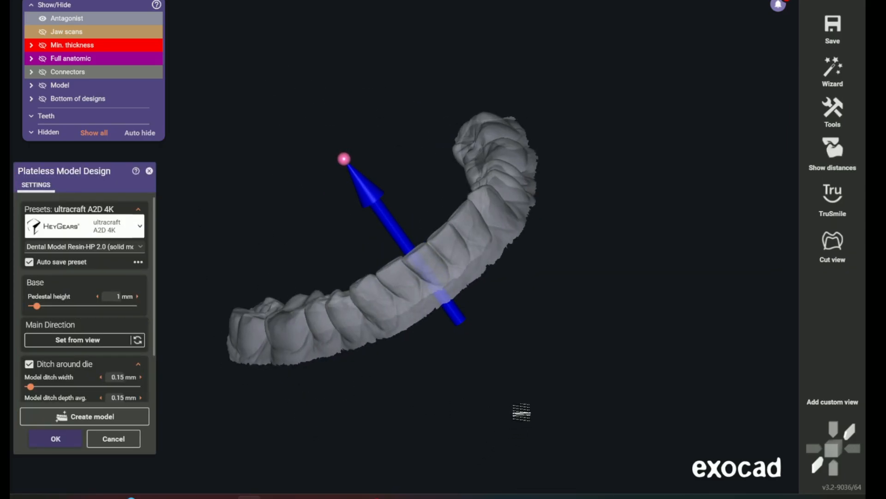
click(98, 418)
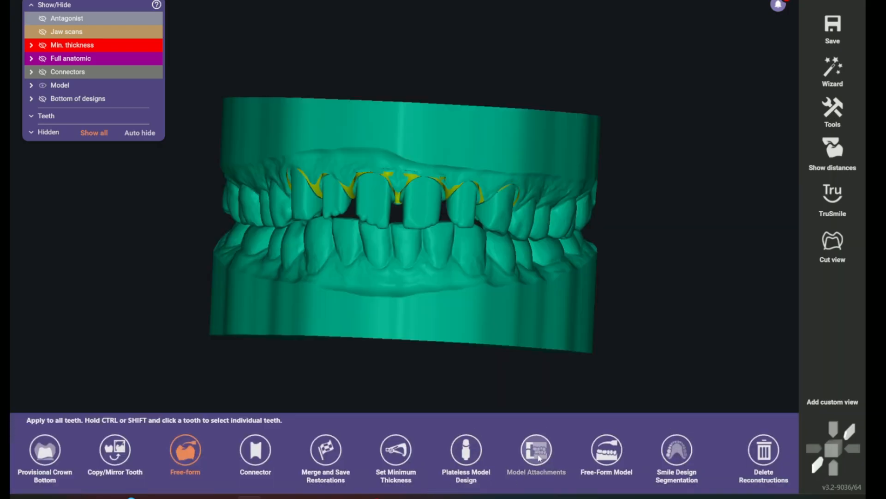
Add the embossed text SUBSCRIBE to the side of the upper model base above the posterior teeth
click(537, 450)
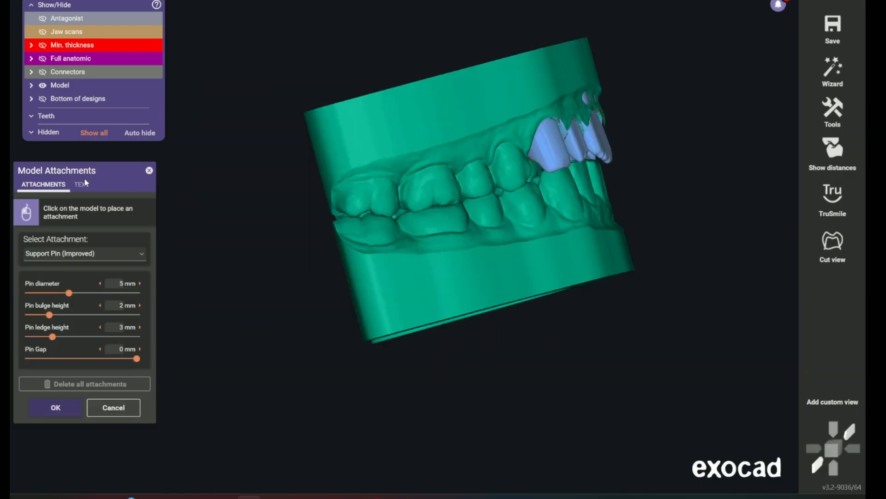
click(82, 184)
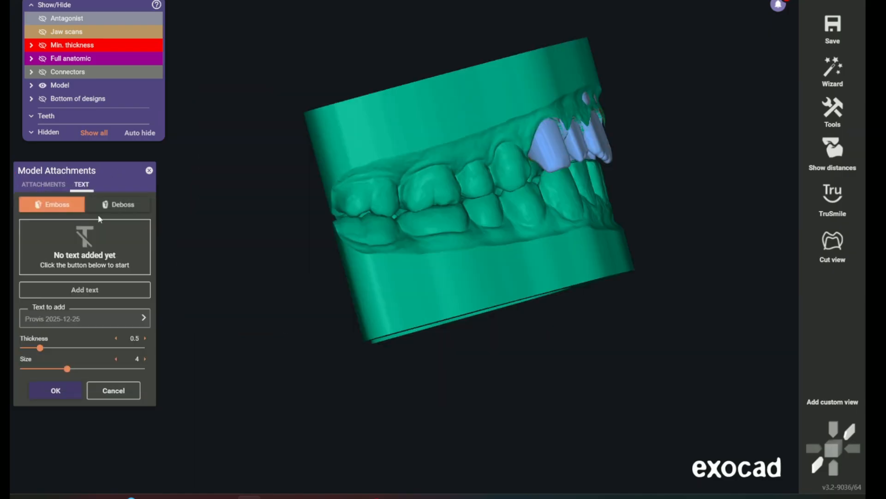
click(75, 290)
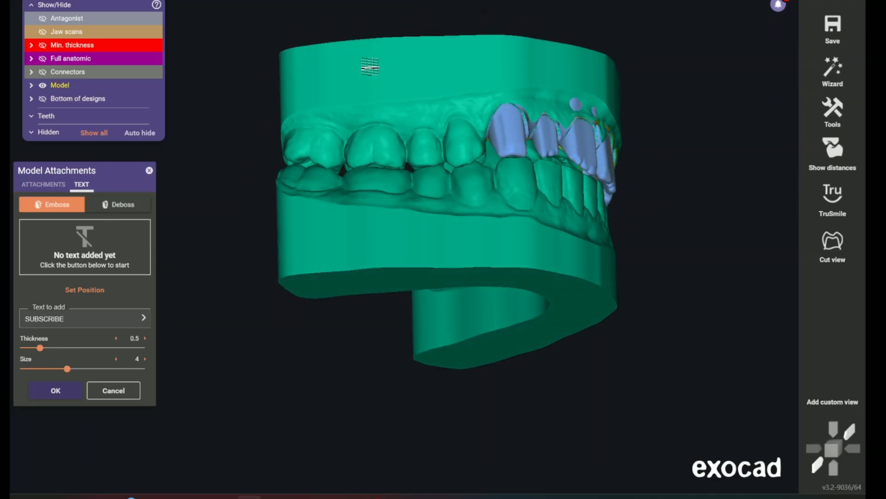
right_drag(366, 108, 377, 154)
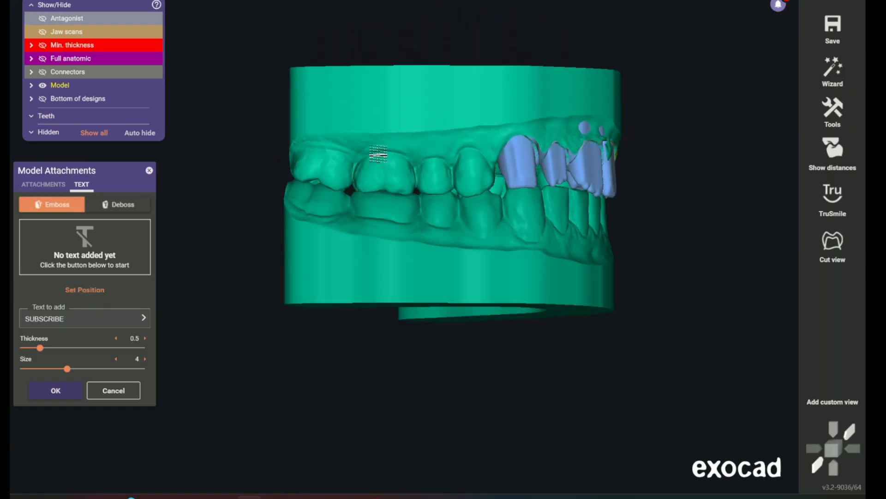
click(384, 94)
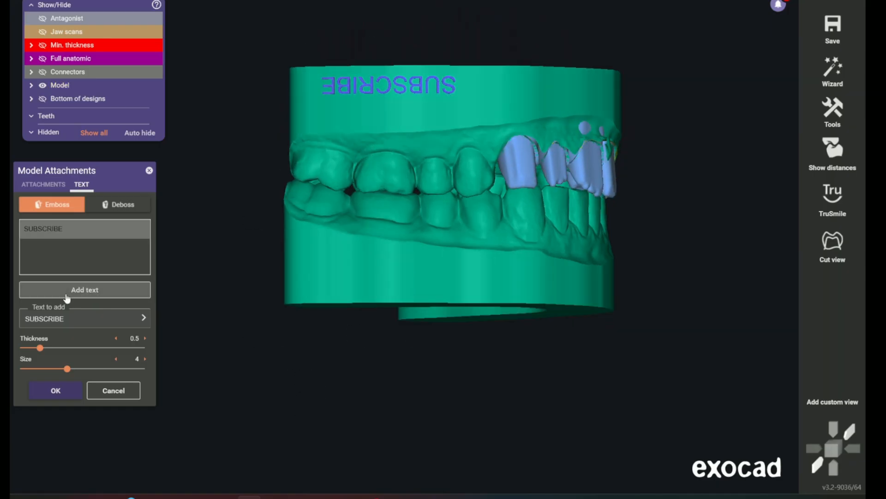
Add a second embossed SUBSCRIBE text to the same side of the lower model base and apply the model attachments
click(86, 293)
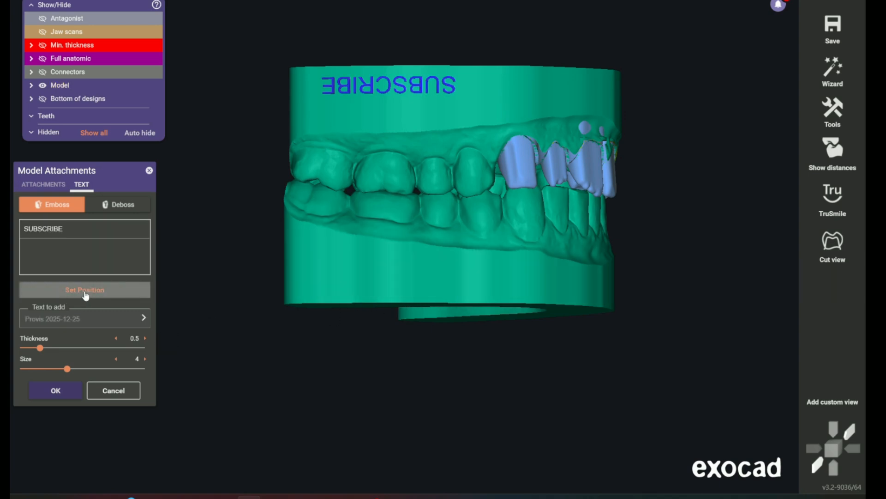
click(54, 233)
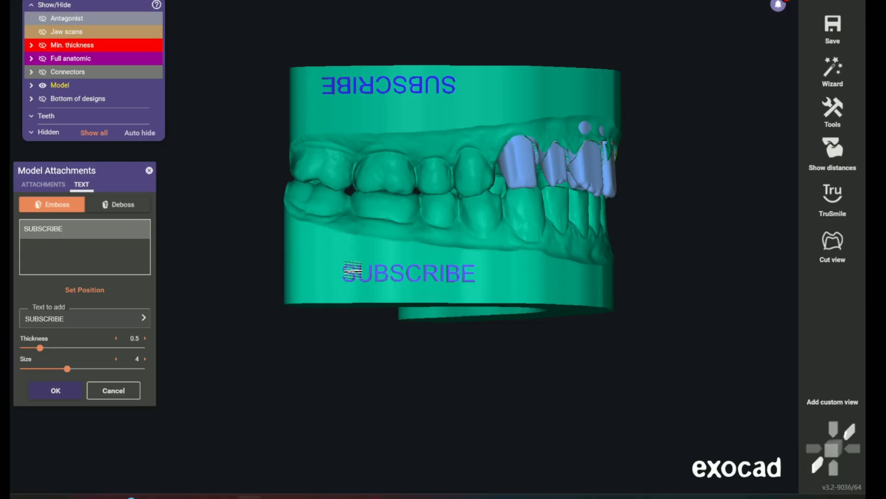
click(346, 275)
drag(349, 276, 342, 279)
right_drag(489, 374, 482, 374)
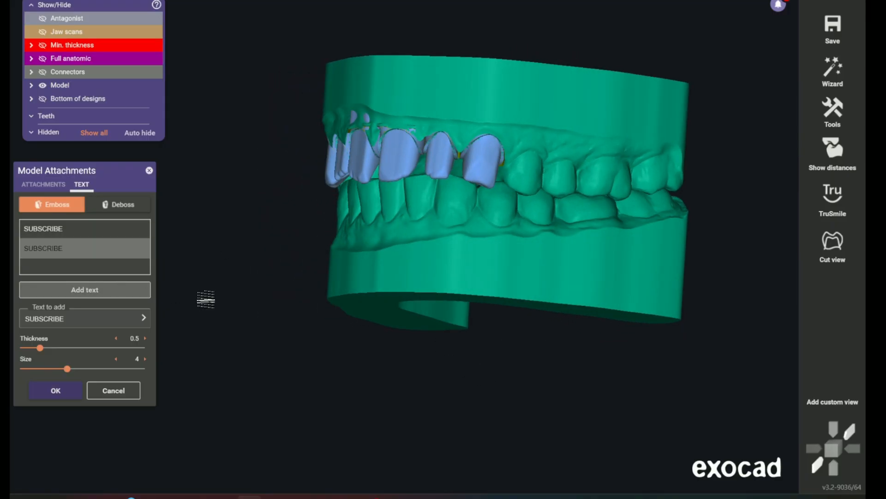
right_drag(355, 370, 468, 368)
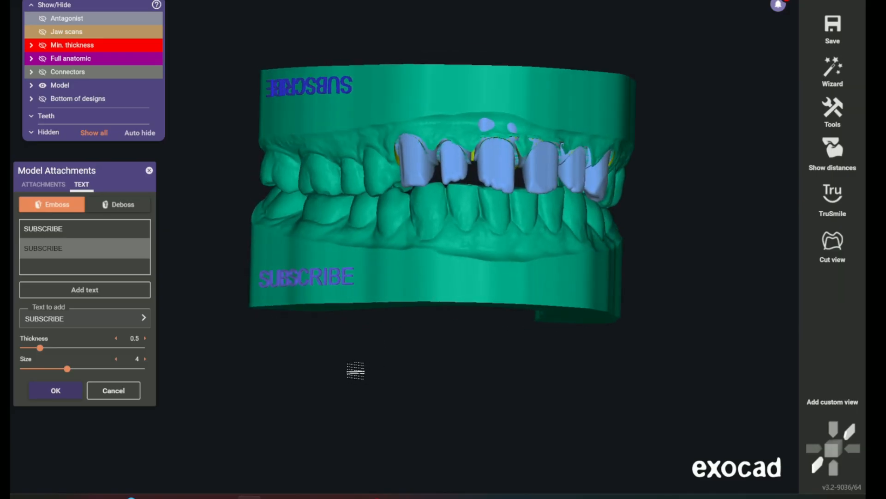
click(48, 390)
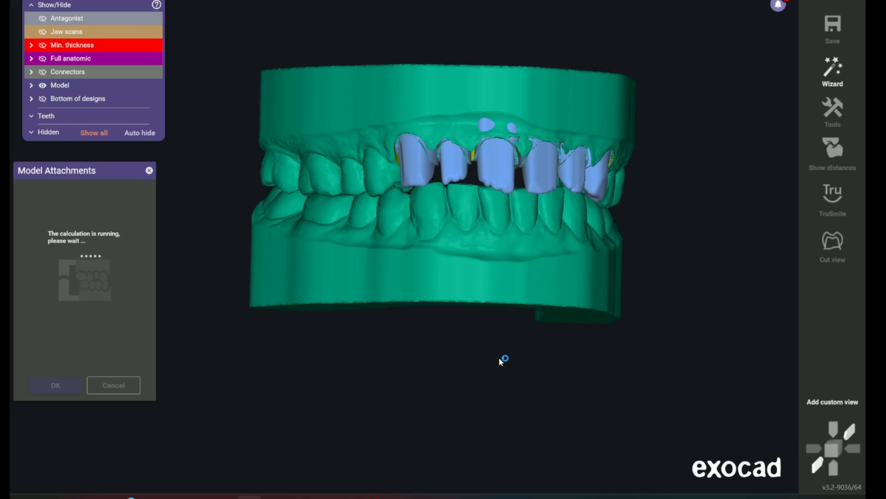
right_drag(505, 357, 498, 361)
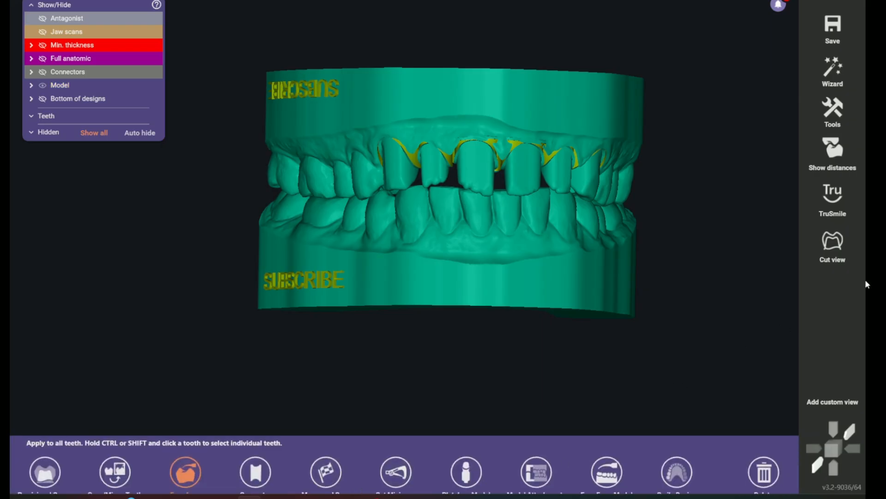
Hide the lower model base so that only the upper jaw model is displayed
middle_drag(727, 236, 701, 248)
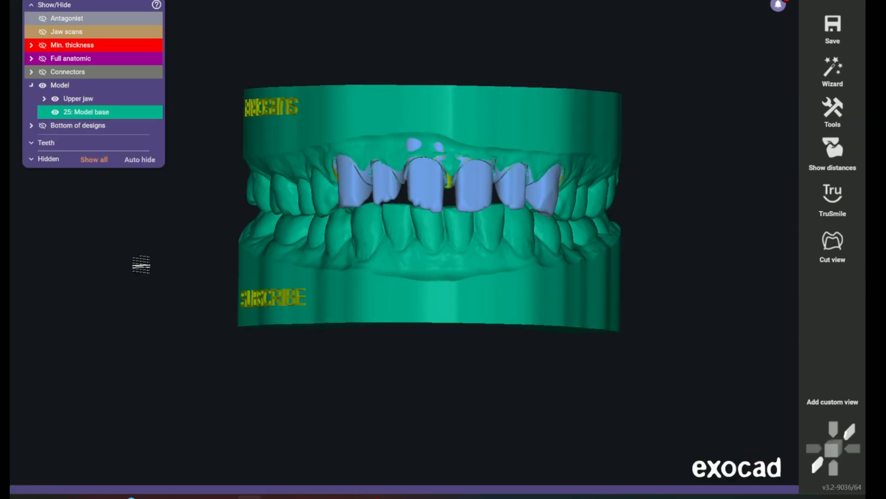
click(56, 112)
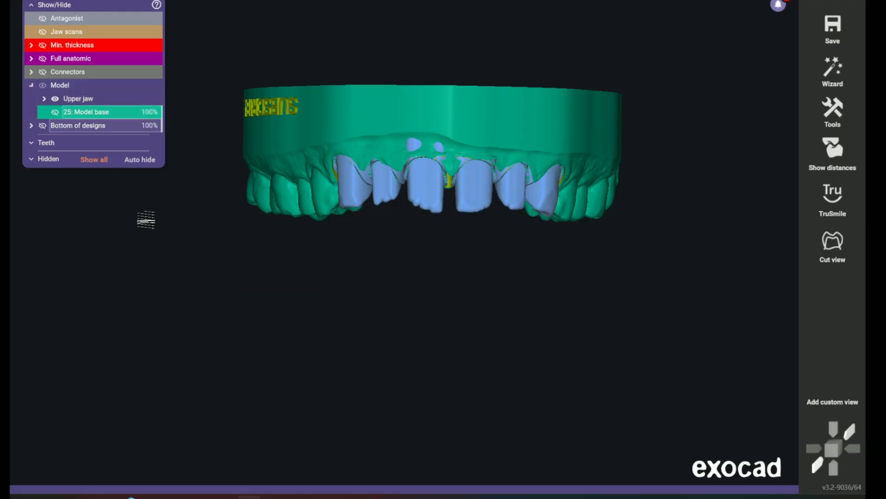
right_drag(326, 335, 336, 331)
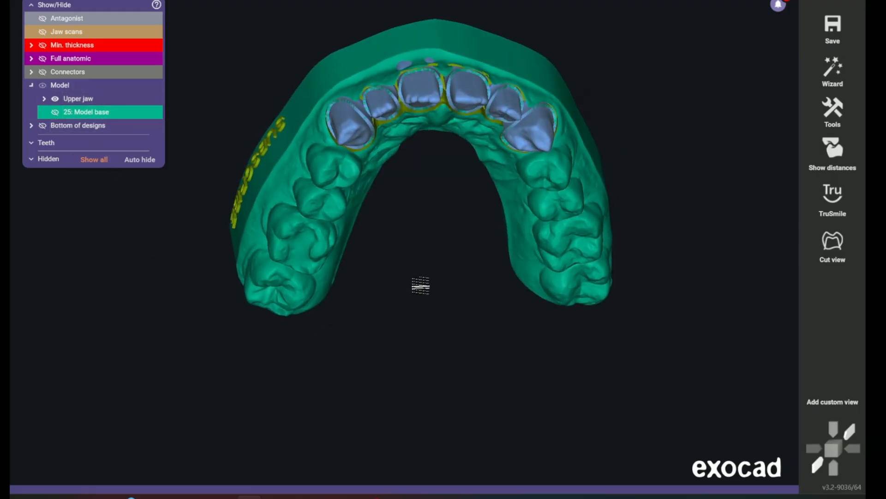
middle_drag(421, 285, 417, 308)
Export the upper model to a plain STL mesh named Upper Prov, saving visible objects only
click(836, 26)
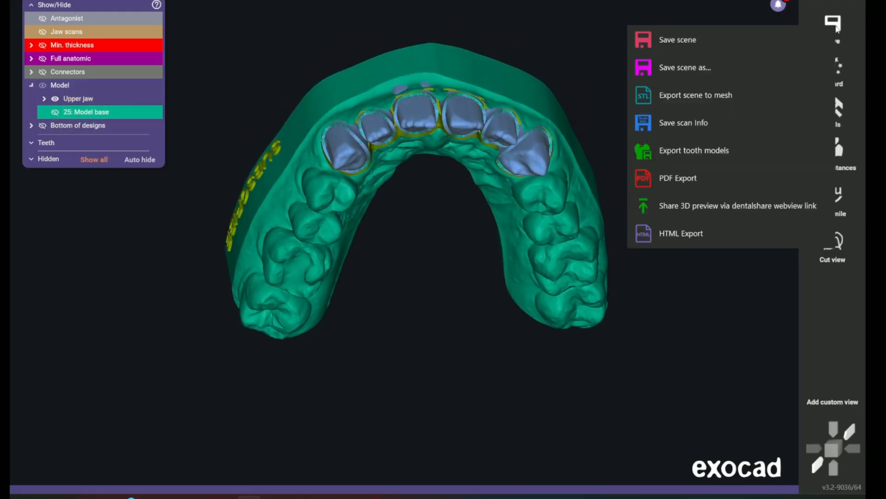
click(696, 101)
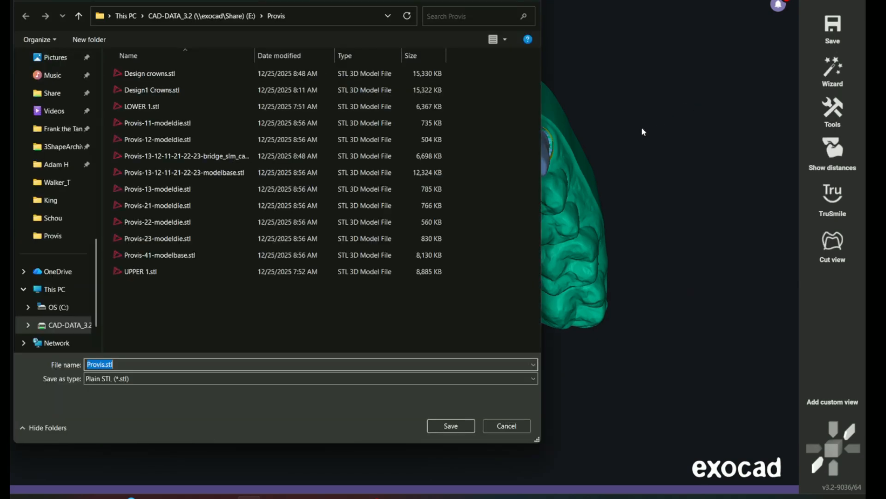
text(Upper P)
click(461, 426)
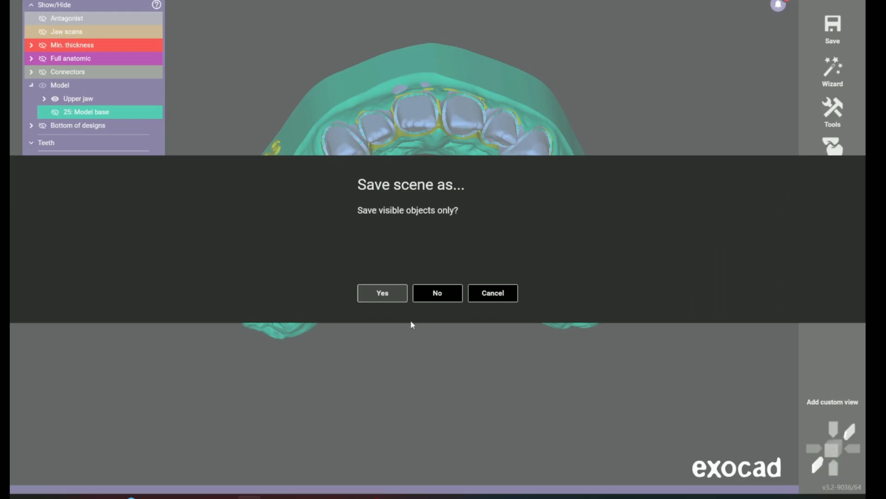
click(396, 299)
click(390, 296)
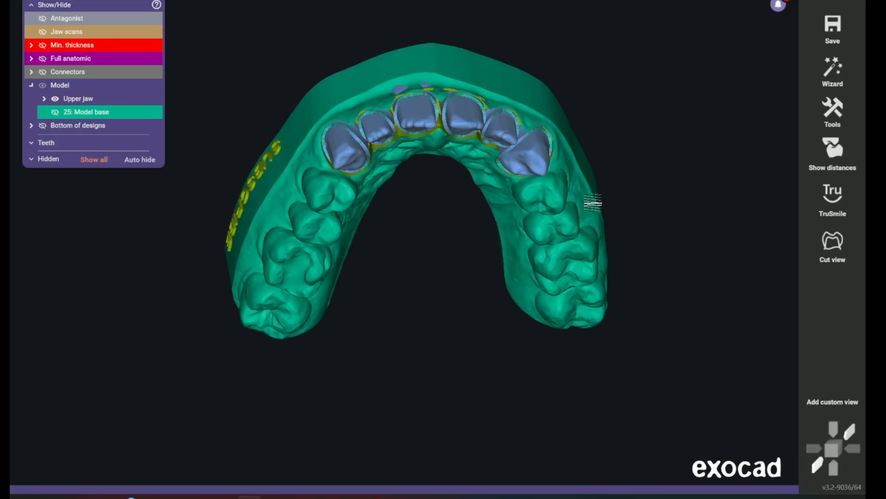
Hide the upper jaw model and display the lower model base instead
click(55, 99)
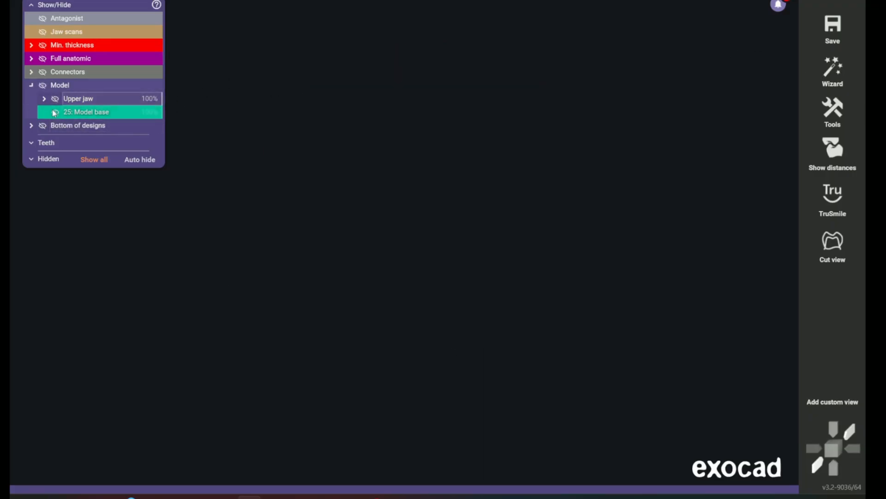
click(54, 112)
right_drag(230, 145, 670, 130)
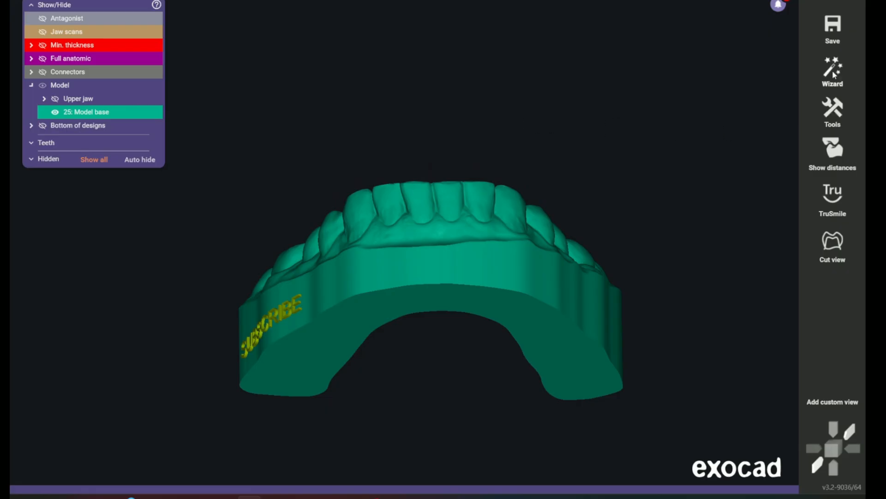
Start saving the scene as a plain STL in the Provis folder and enter Lower Prov as the file name
click(832, 26)
click(680, 107)
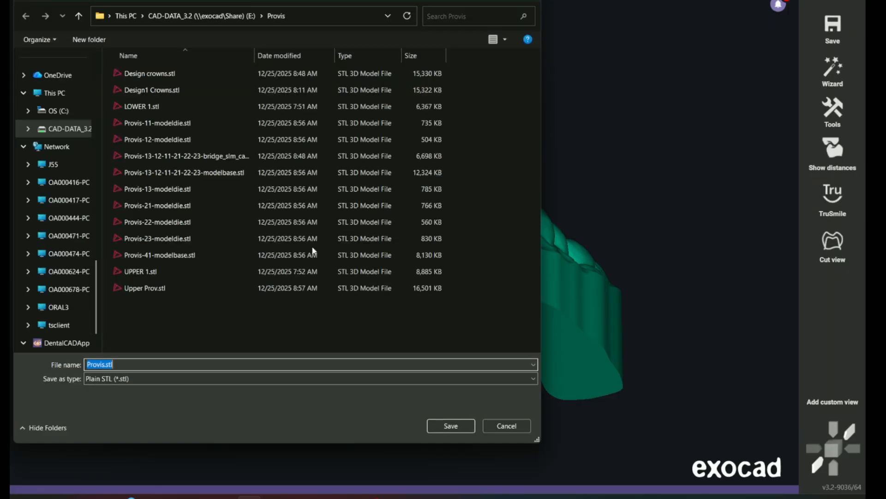
text(Lower Pro)
Open Provis-21-modeldie.stl from the save dialog in the 3Shape viewer, inspect the die, and return to the exocad save dialog
click(174, 209)
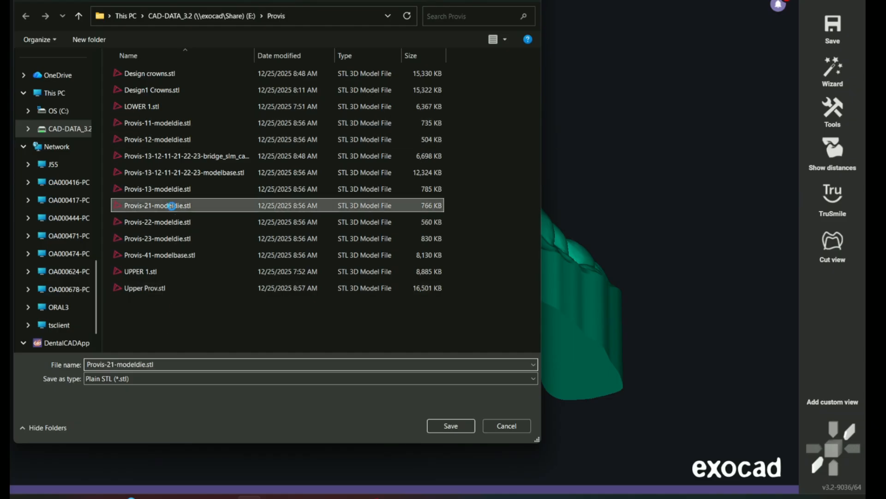
right_click(174, 209)
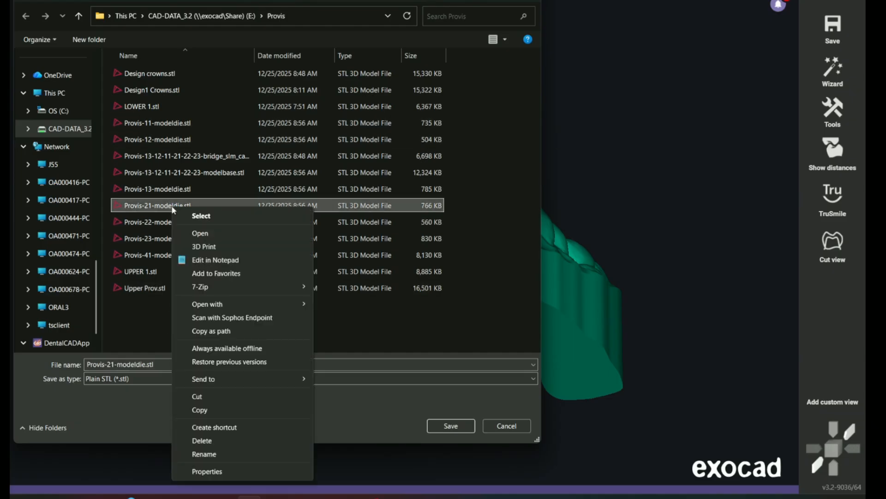
click(200, 233)
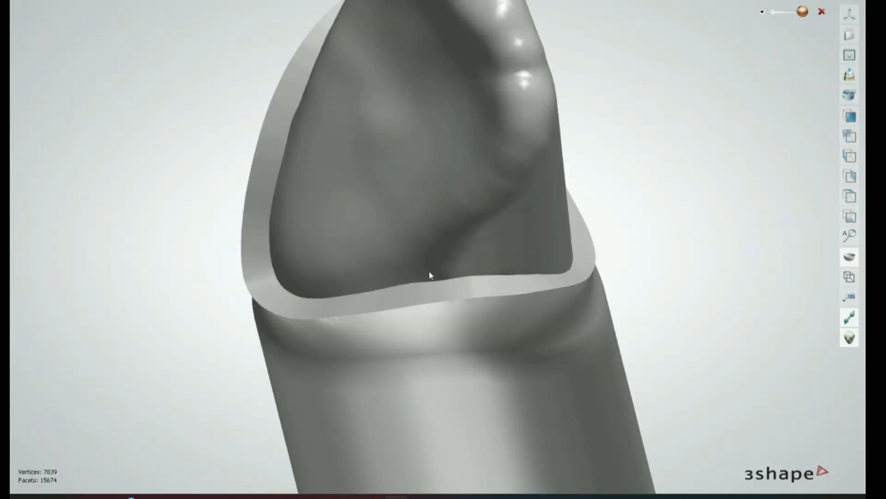
scroll(429, 273, down, 5)
right_drag(429, 272, 733, 105)
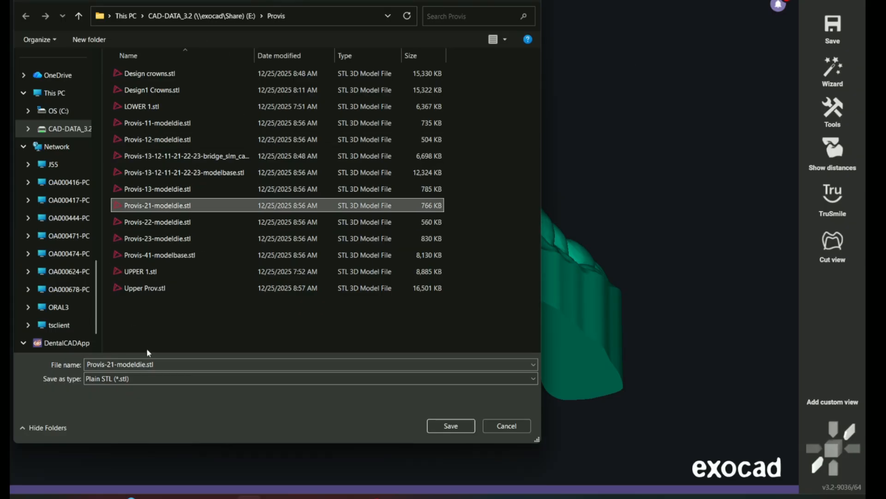
Save the lower model as the plain STL Lower Prov with visible objects only, and redisplay the upper jaw model
click(180, 364)
text(Lower )
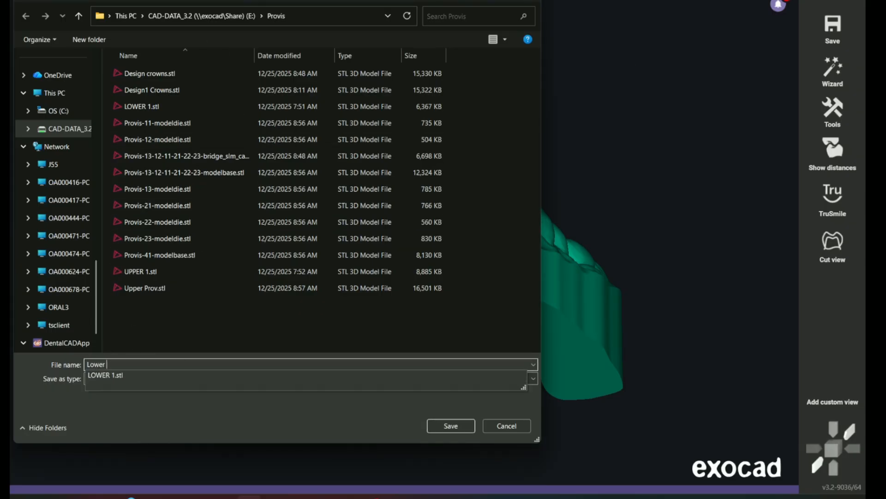
text(Prov)
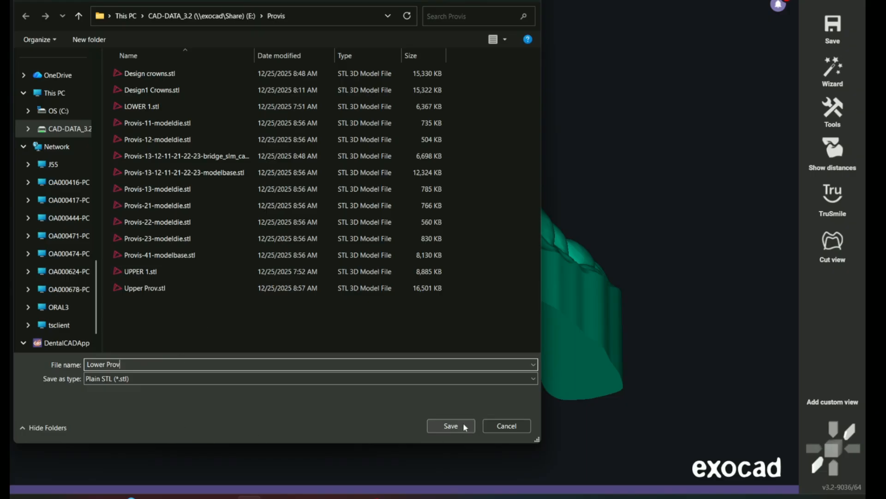
click(464, 425)
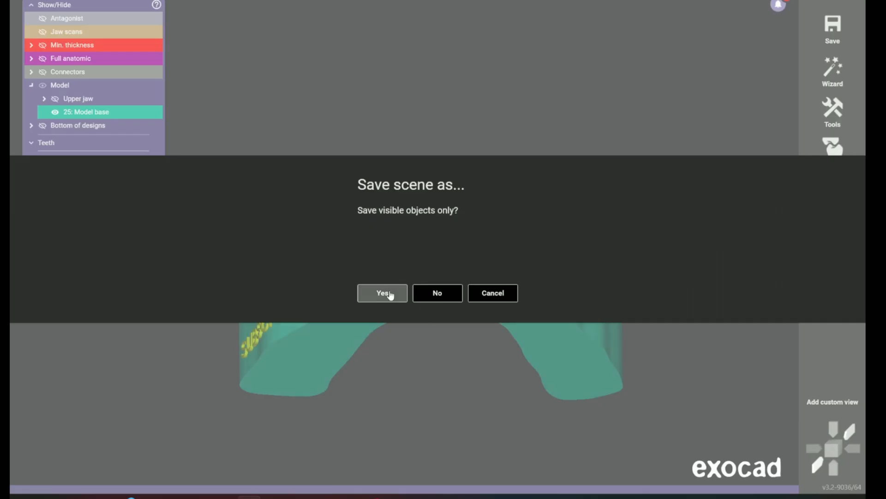
click(390, 294)
click(392, 293)
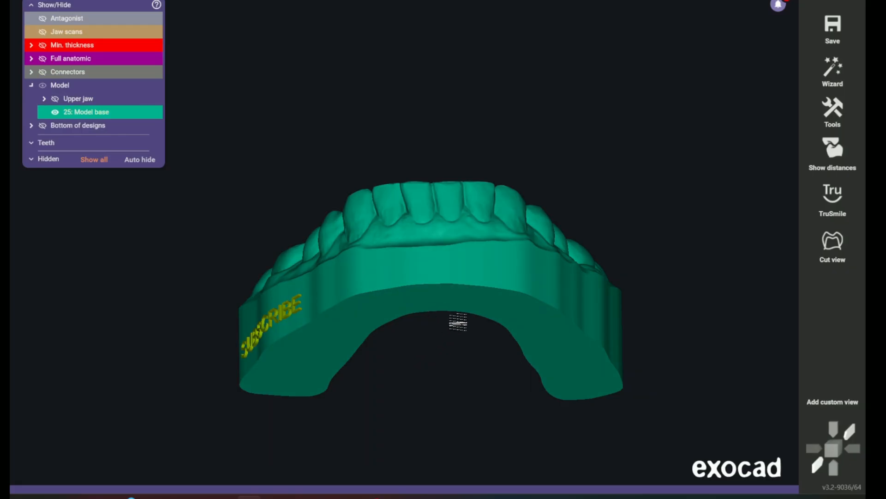
click(79, 98)
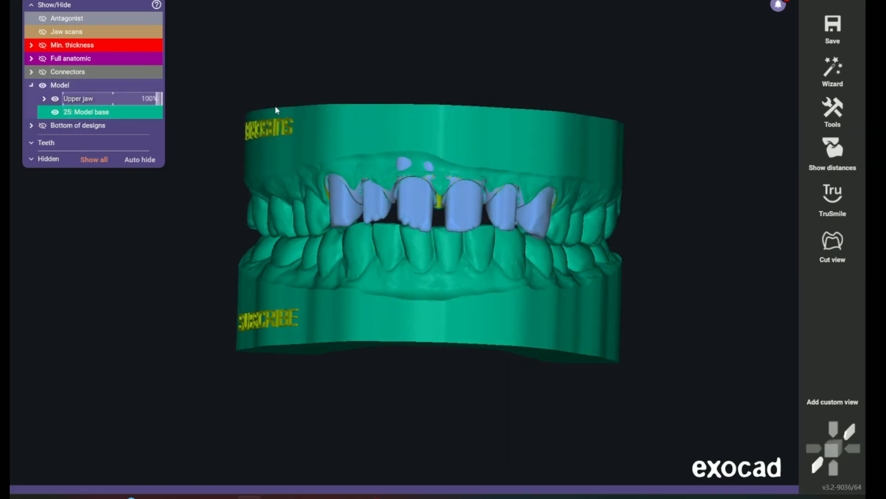